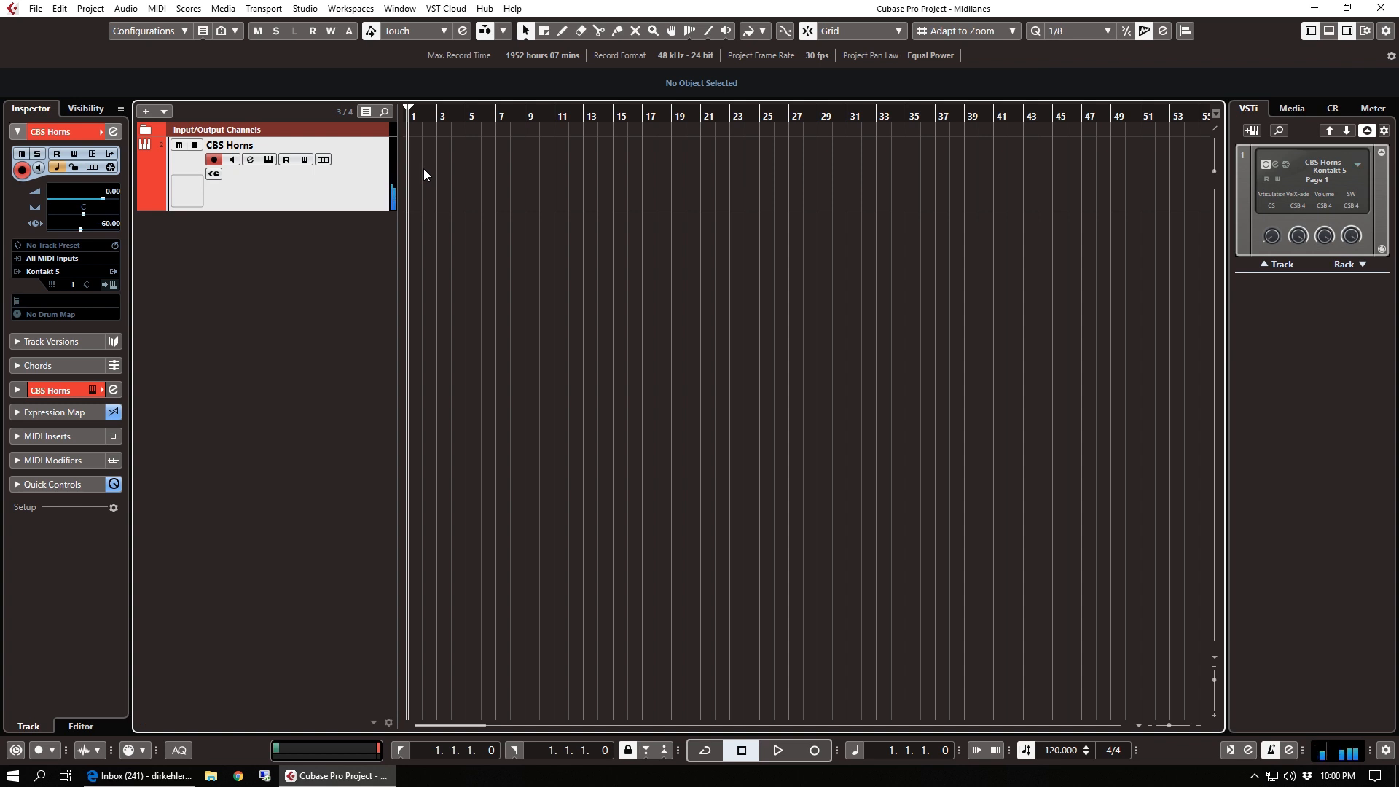
# Record a six-bar MIDI part on the CBS Horns track from bar 1 and open it in the Key Editor.
pyautogui.press('KP_Multiply')
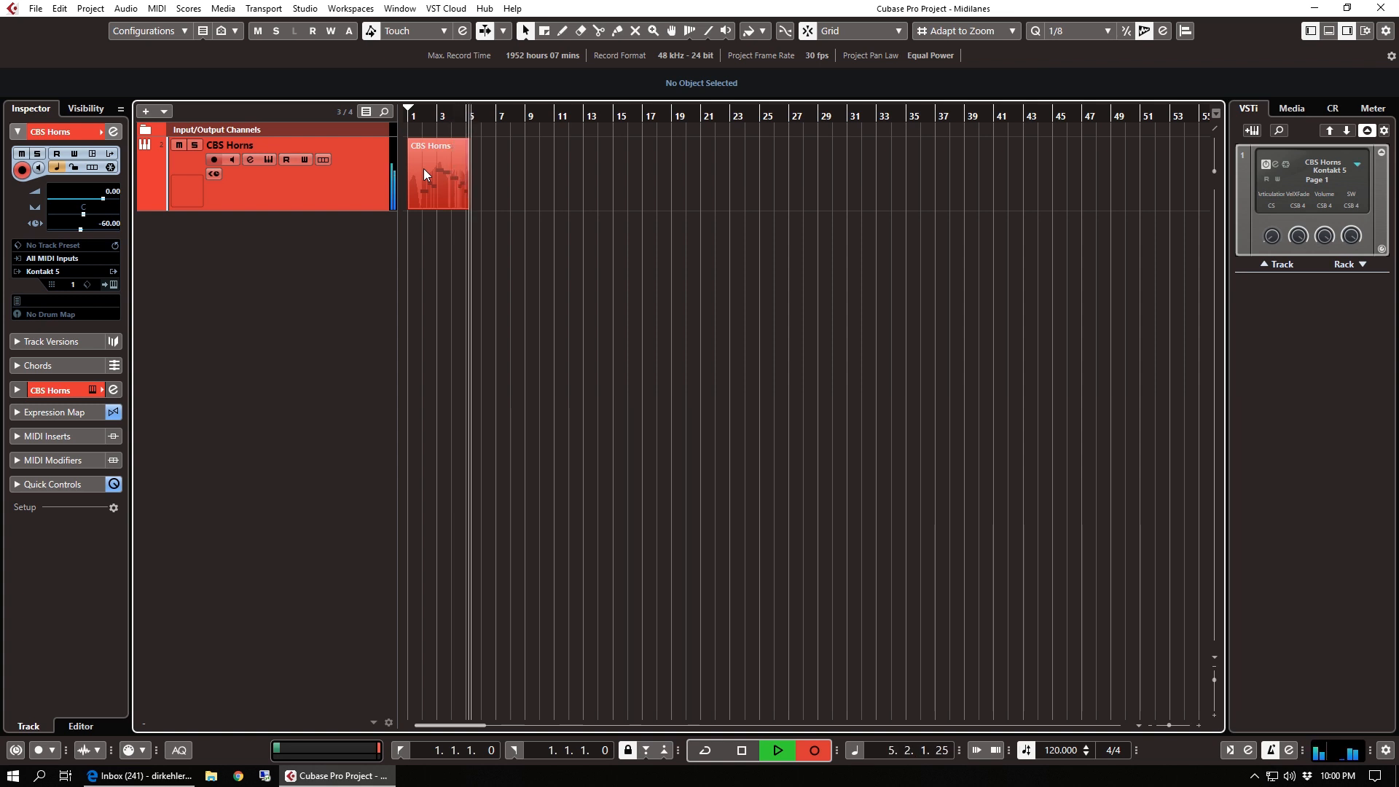
pyautogui.press('space')
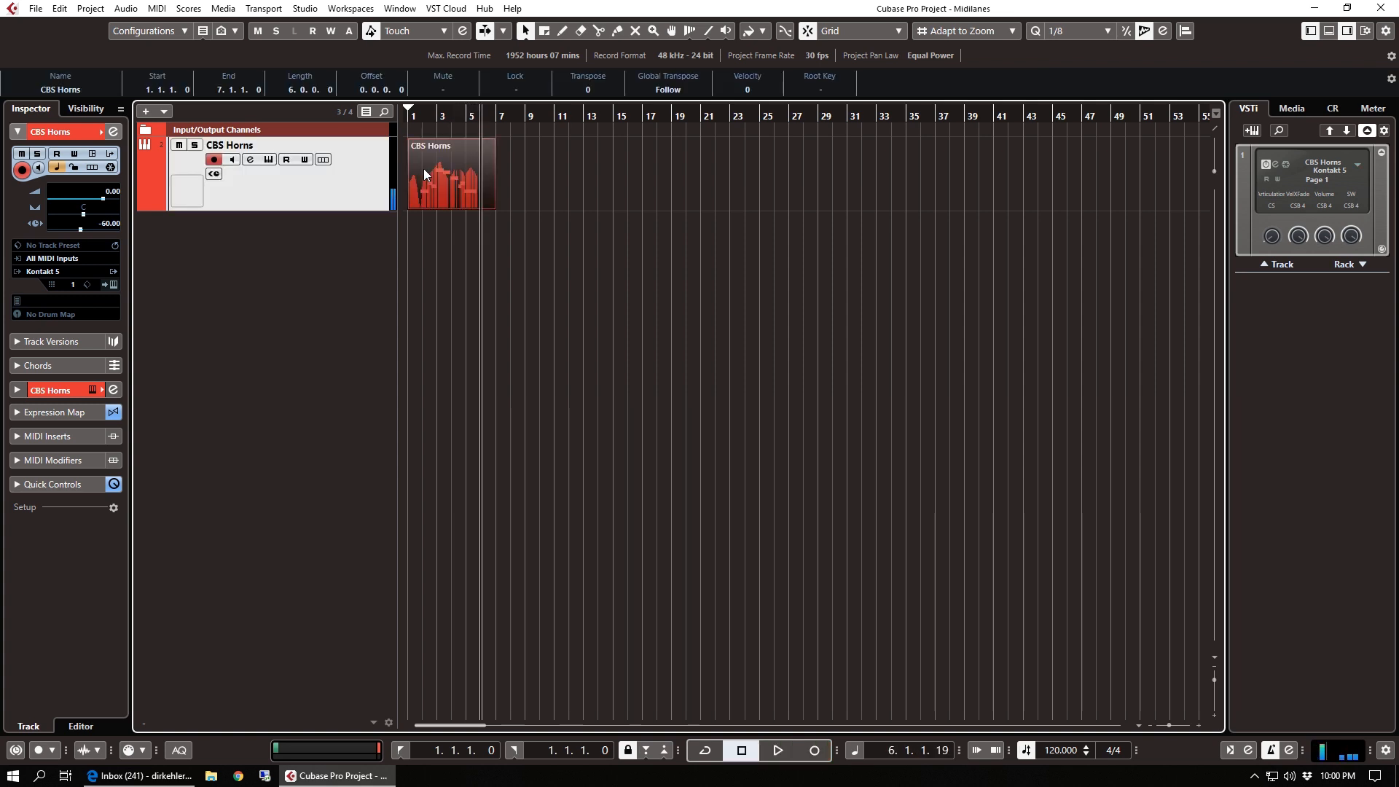
pyautogui.doubleClick(427, 177)
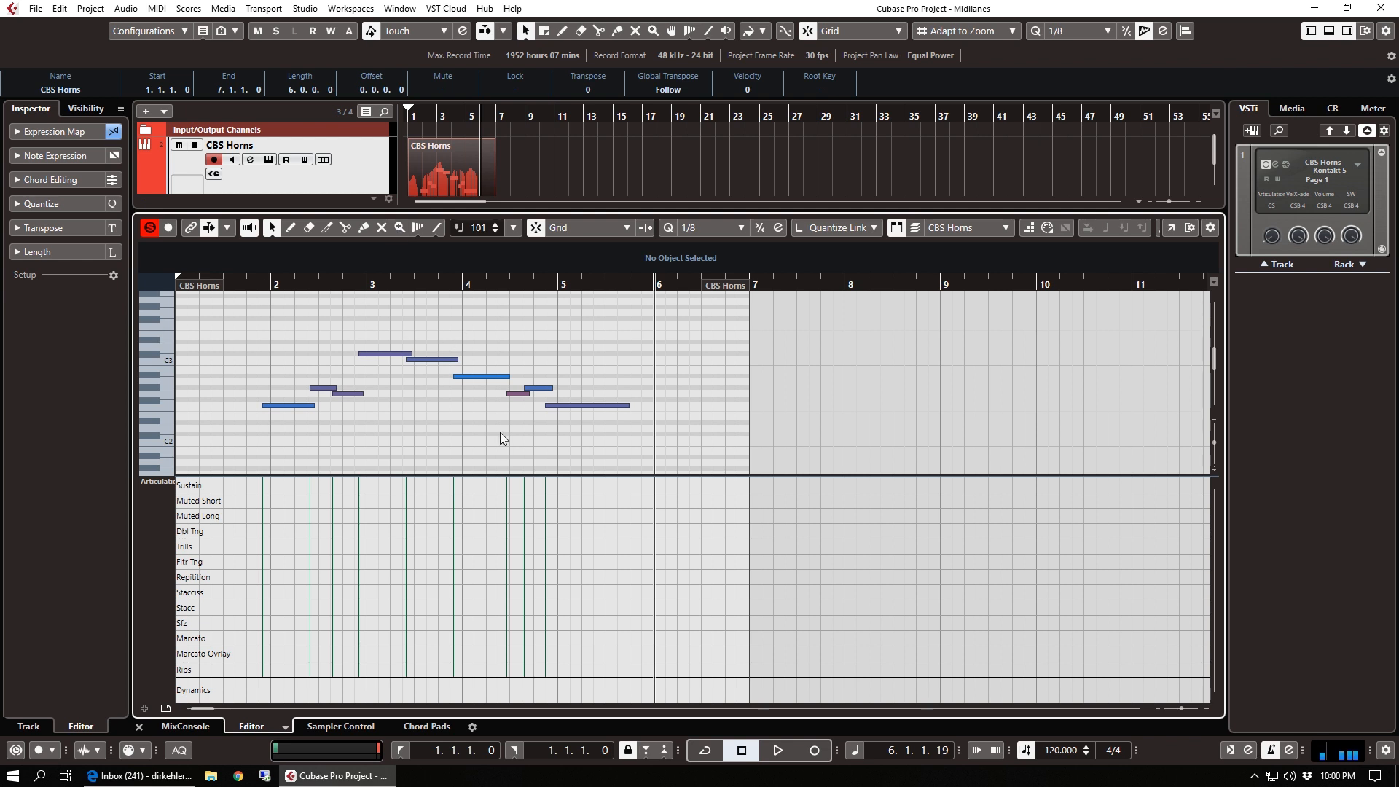
pyautogui.hotkey('ctrl', 'e')
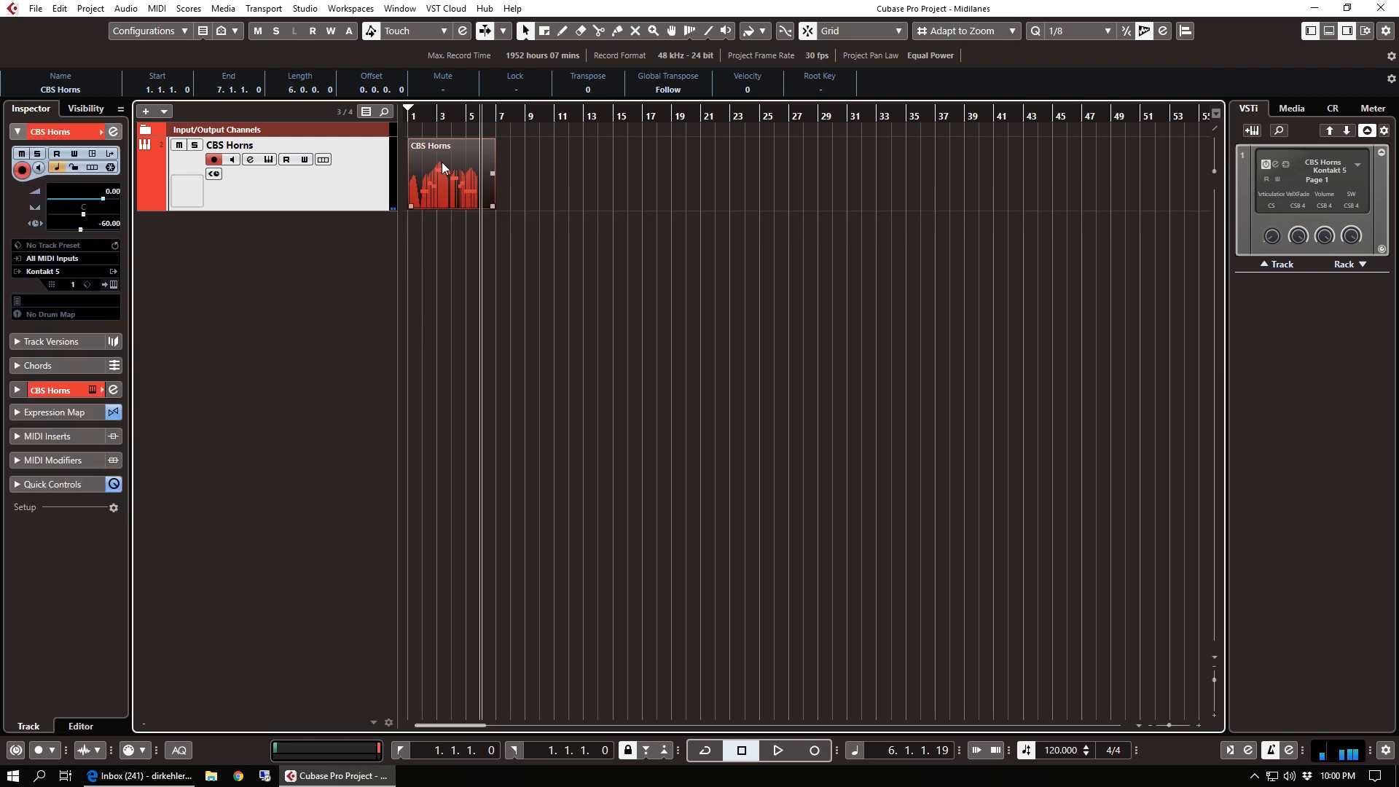
pyautogui.hotkey('ctrl', 'e')
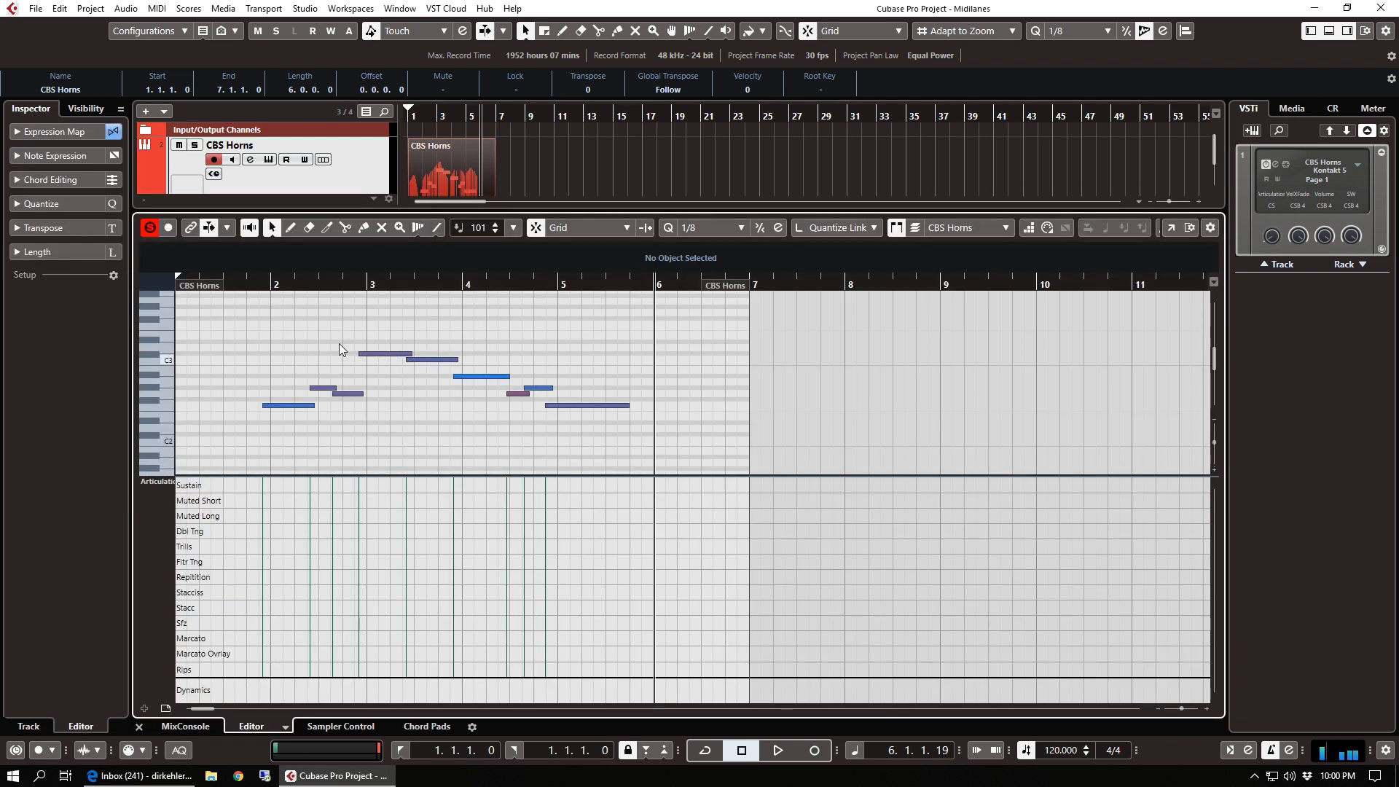
# Move all recorded notes together so that the first one starts exactly at bar 2.
pyautogui.hotkey('ctrl', 'a')
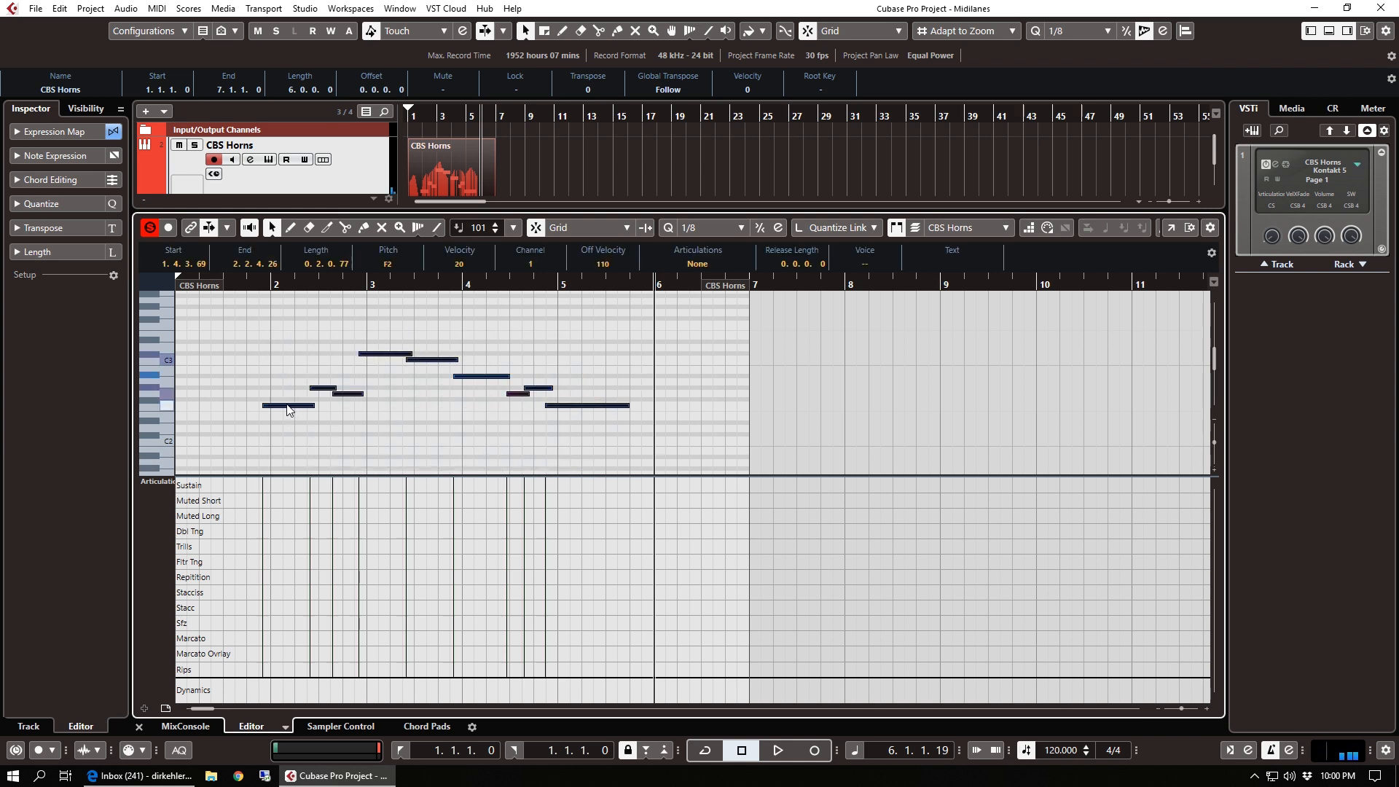
pyautogui.moveTo(288, 409); pyautogui.dragTo(297, 410)
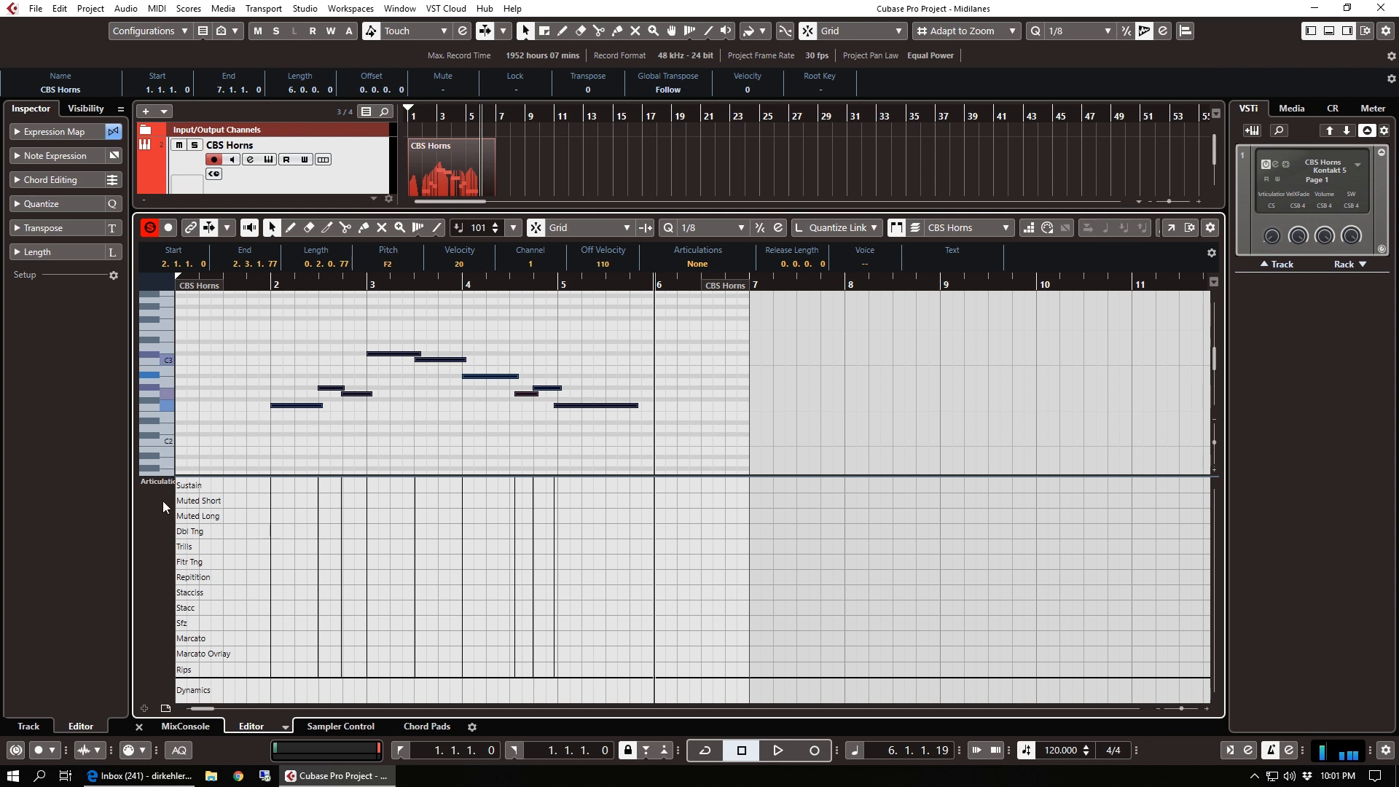
# Show the track's expression map articulations, then add a Sustain articulation from bar 2 in the part's Articulations/Dynamics lane.
pyautogui.press('Return')
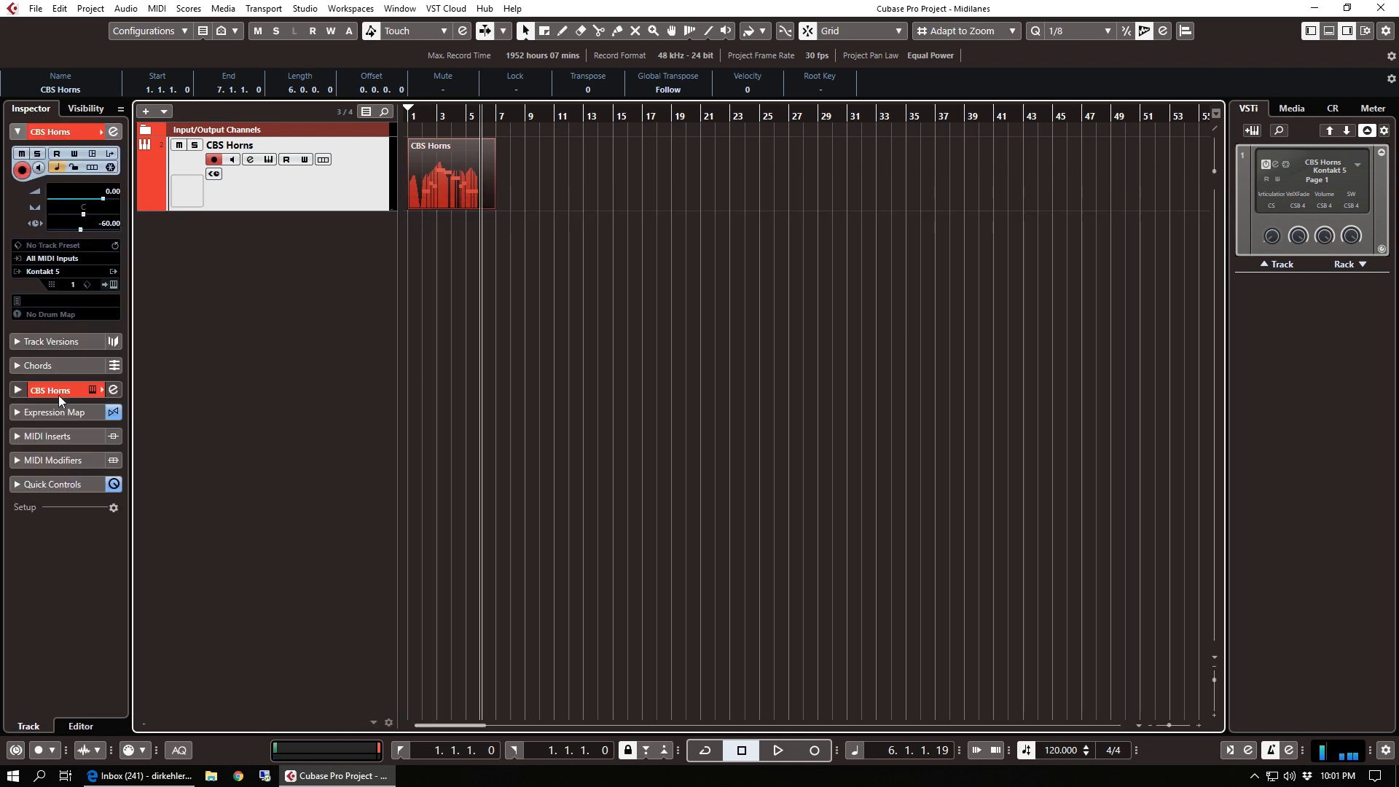
pyautogui.click(57, 413)
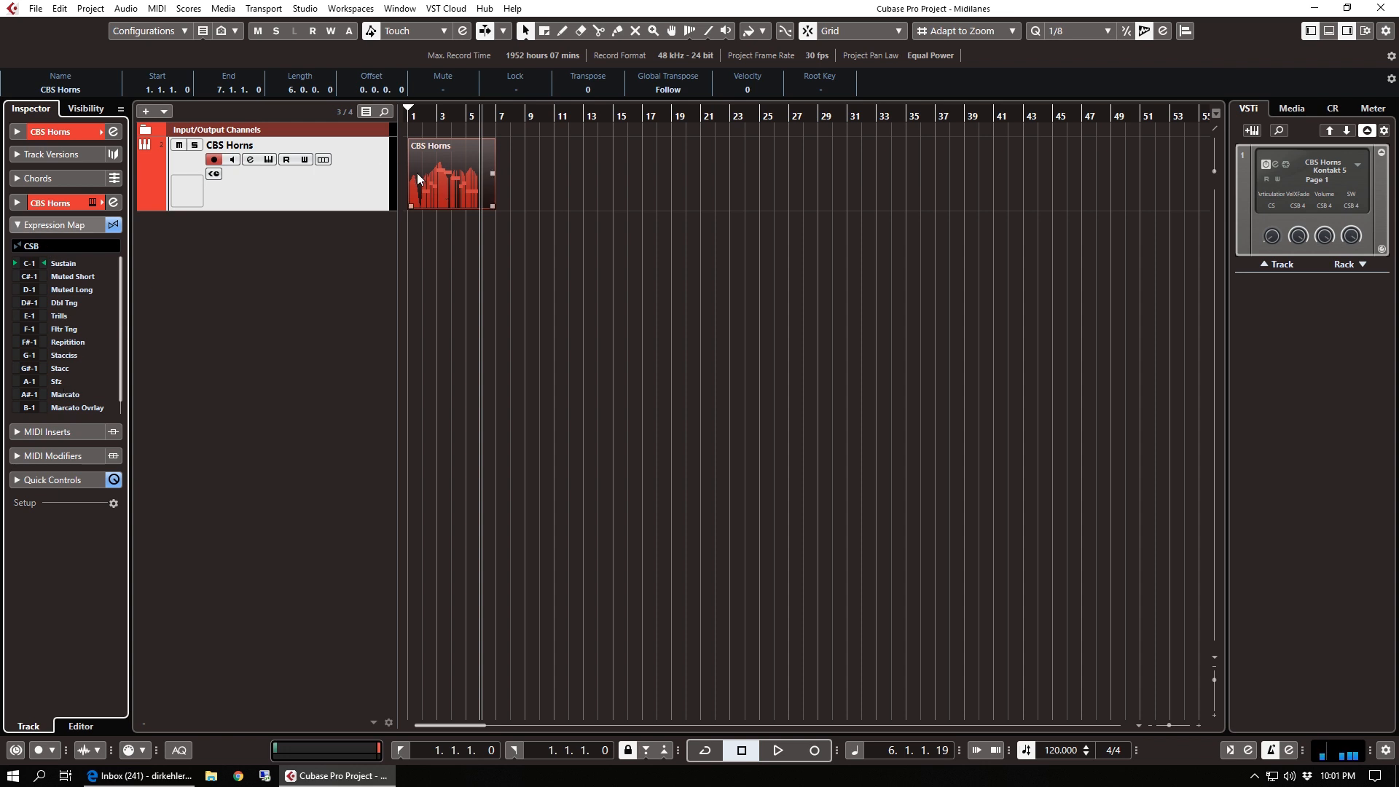
pyautogui.press('Return')
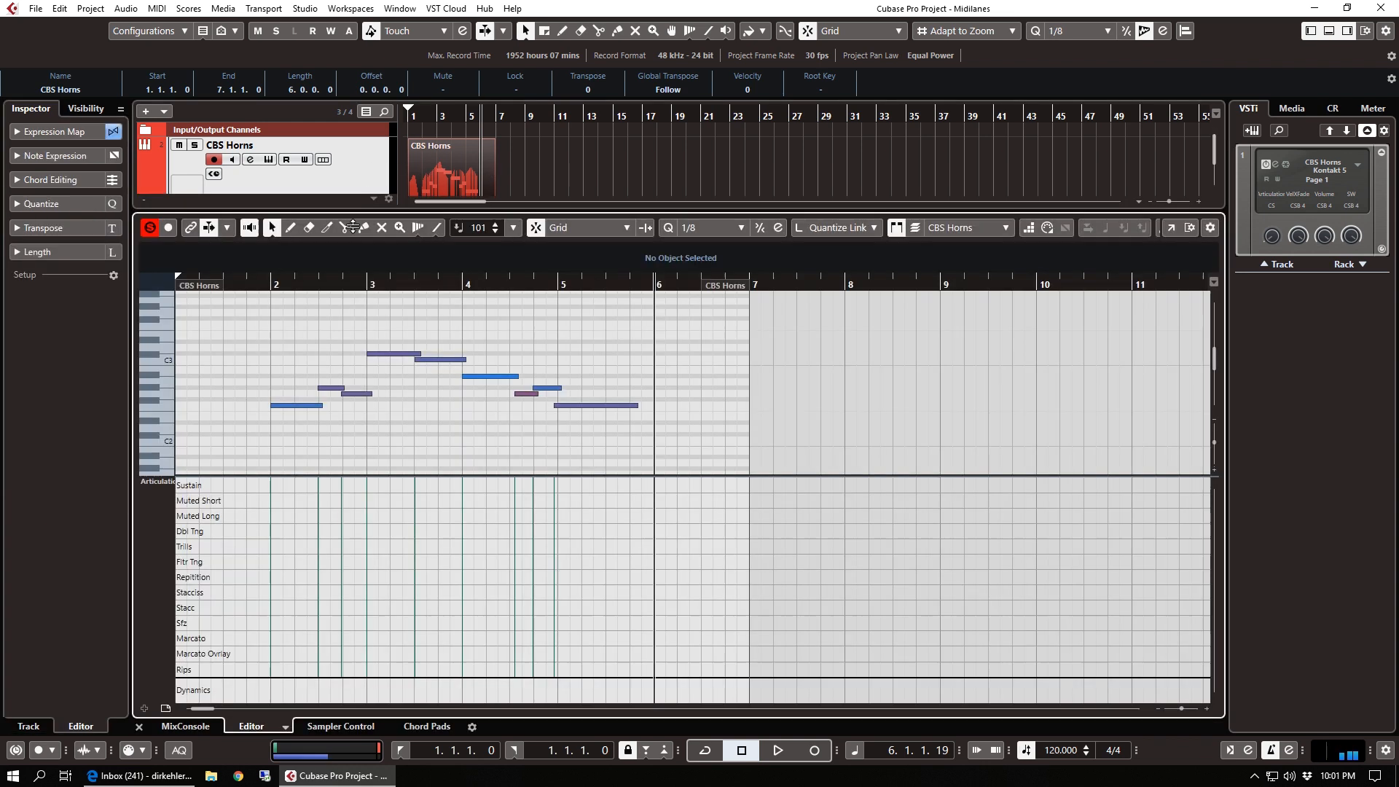
pyautogui.keyDown('alt'); pyautogui.click(276, 485); pyautogui.keyUp('alt')
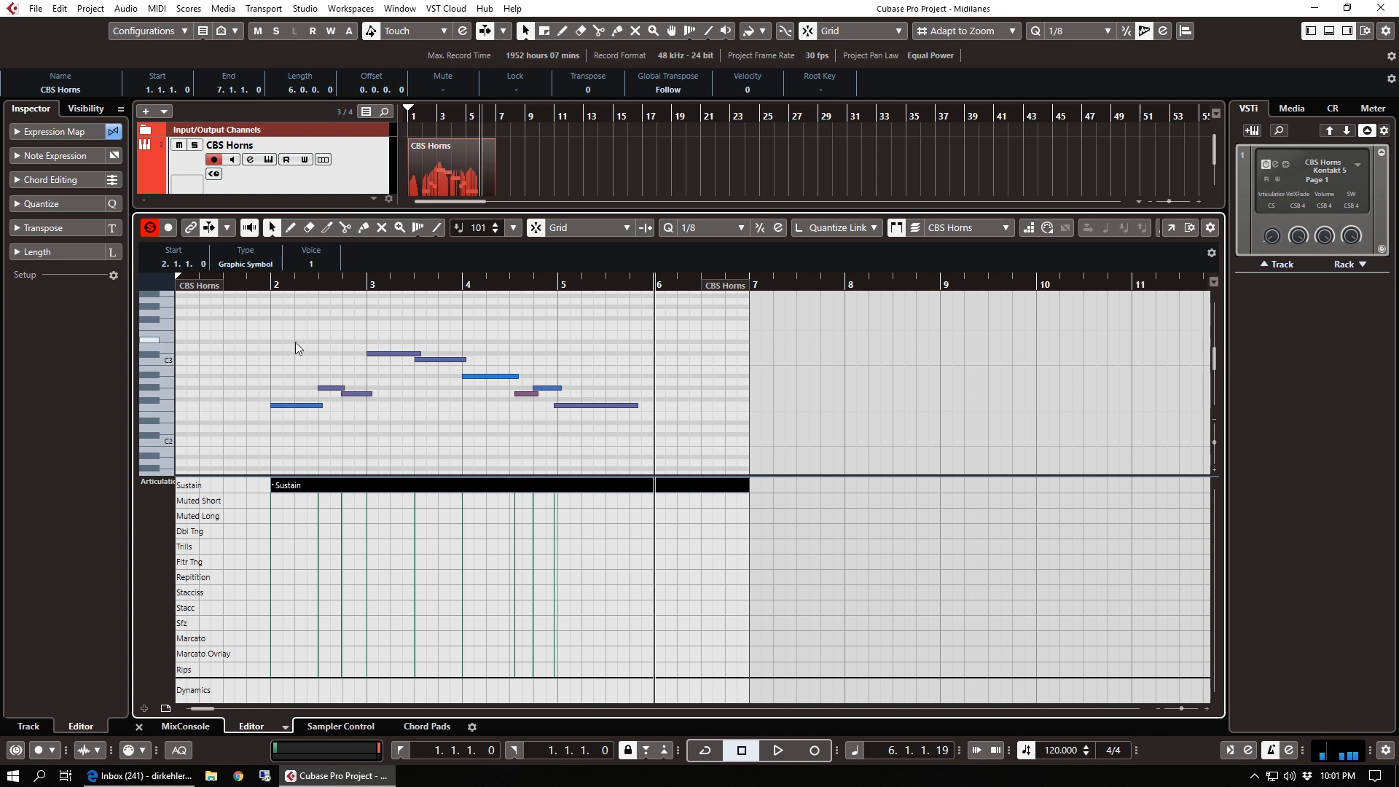
# Shift all notes except the first slightly earlier and trim the start of the part to bar 2.
pyautogui.click(356, 339)
pyautogui.moveTo(357, 339); pyautogui.dragTo(598, 457)
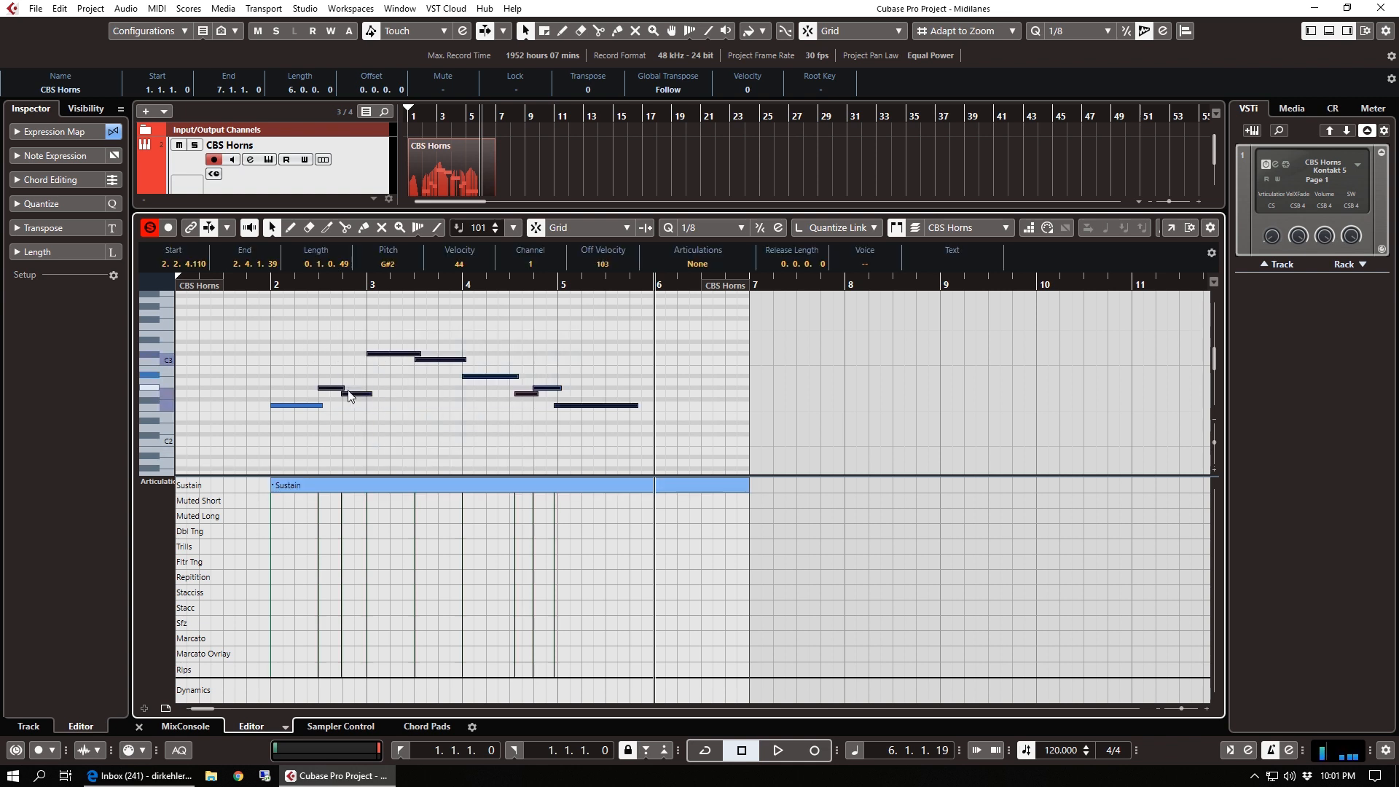
pyautogui.moveTo(332, 395); pyautogui.dragTo(329, 394)
pyautogui.moveTo(231, 285); pyautogui.dragTo(291, 312)
# Play back the edited horn phrase from bar 2 and stop after its last note begins.
pyautogui.click(270, 282)
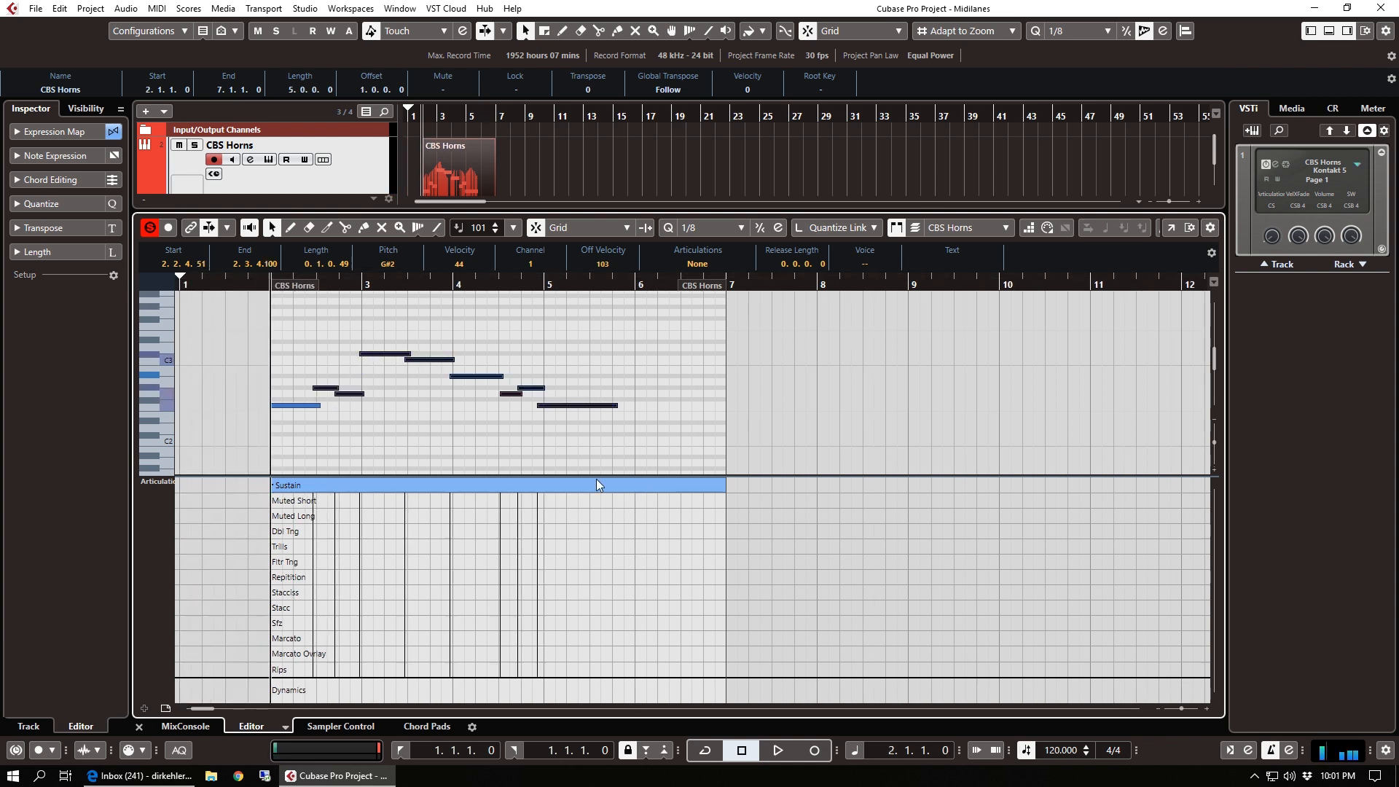
pyautogui.click(441, 426)
pyautogui.press('space')
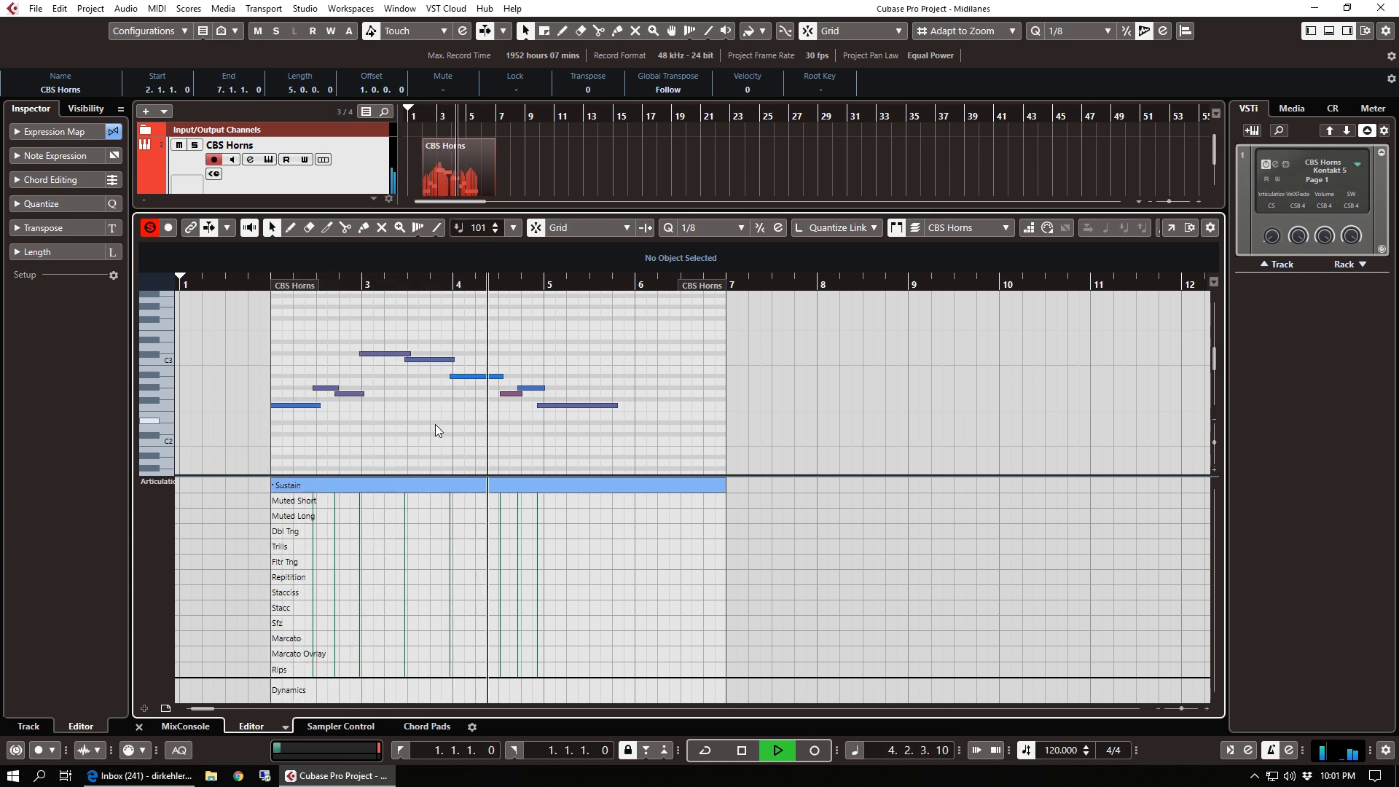
pyautogui.press('space')
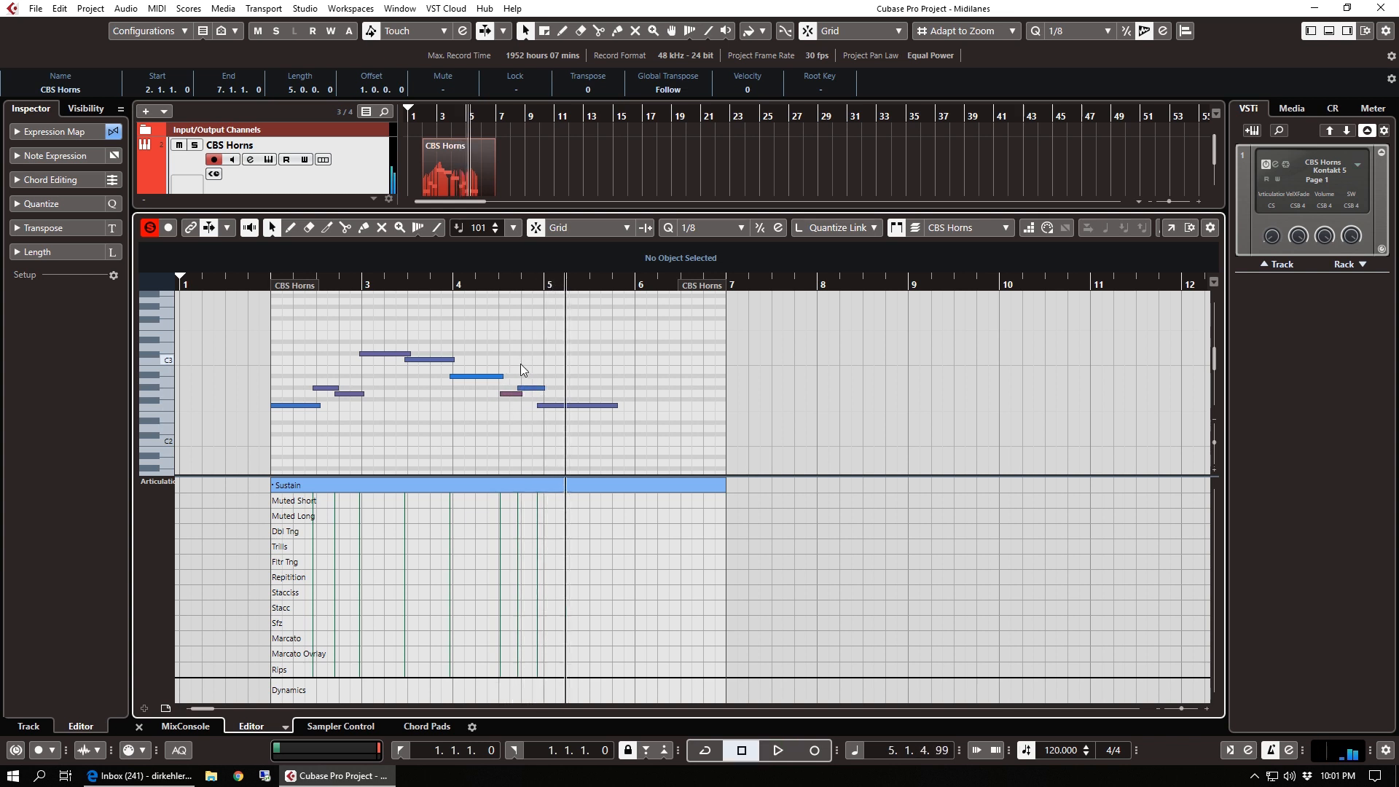
# Extend the short G2 note in bar 4 so that it starts slightly earlier, at about 4.2.4.64.
pyautogui.moveTo(501, 394); pyautogui.dragTo(495, 393)
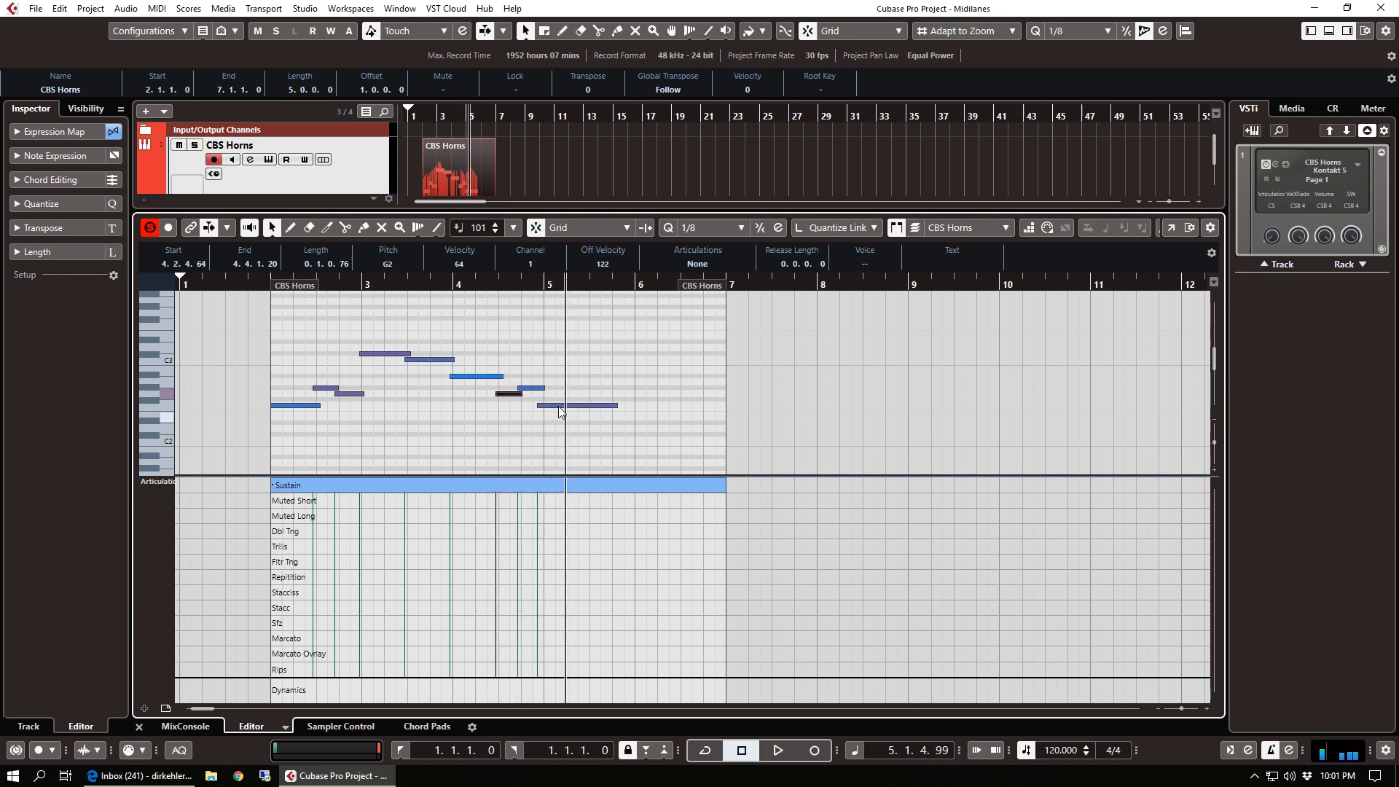
pyautogui.click(602, 352)
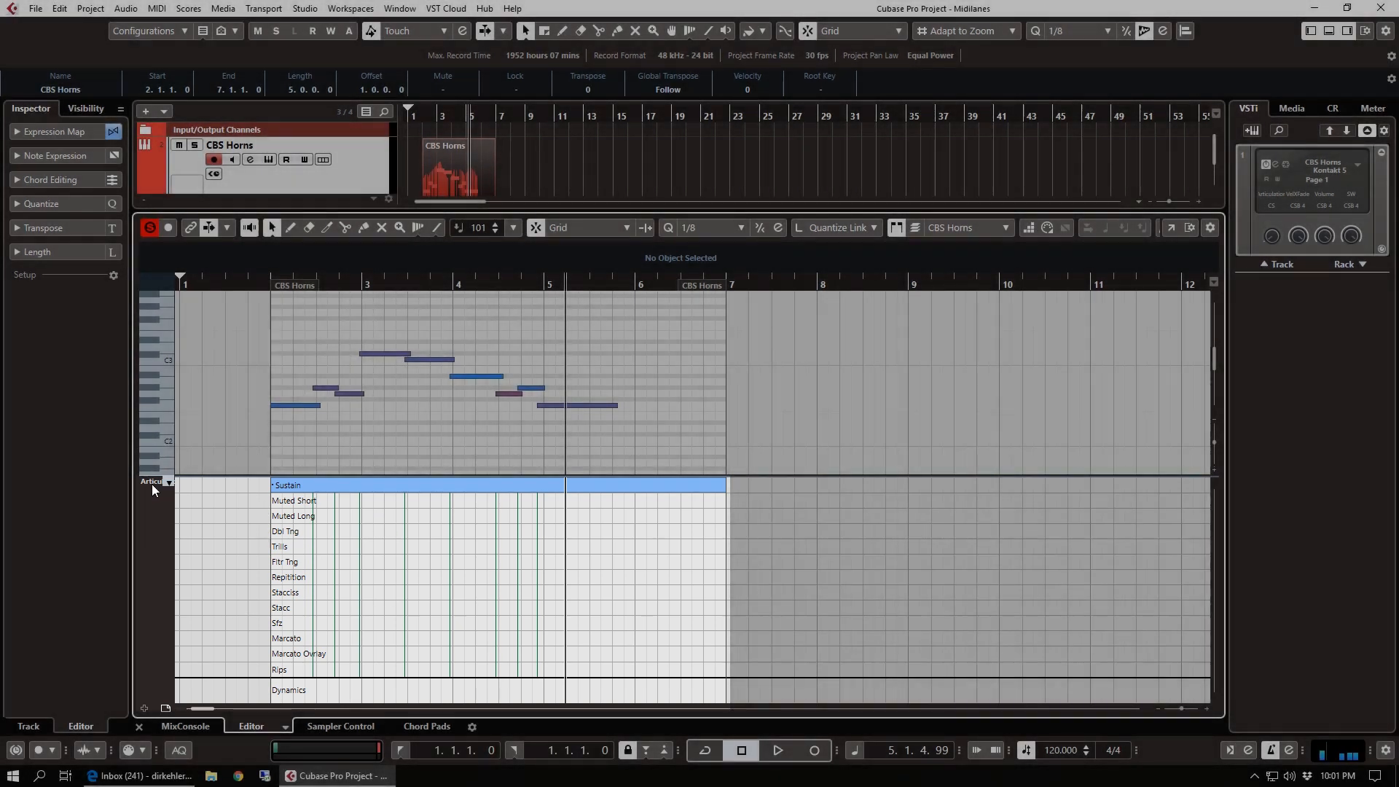
# Display the CC 1 (Modulation) lane and draw a gently undulating curve across the notes from bar 2 to past bar 6.
pyautogui.click(152, 484)
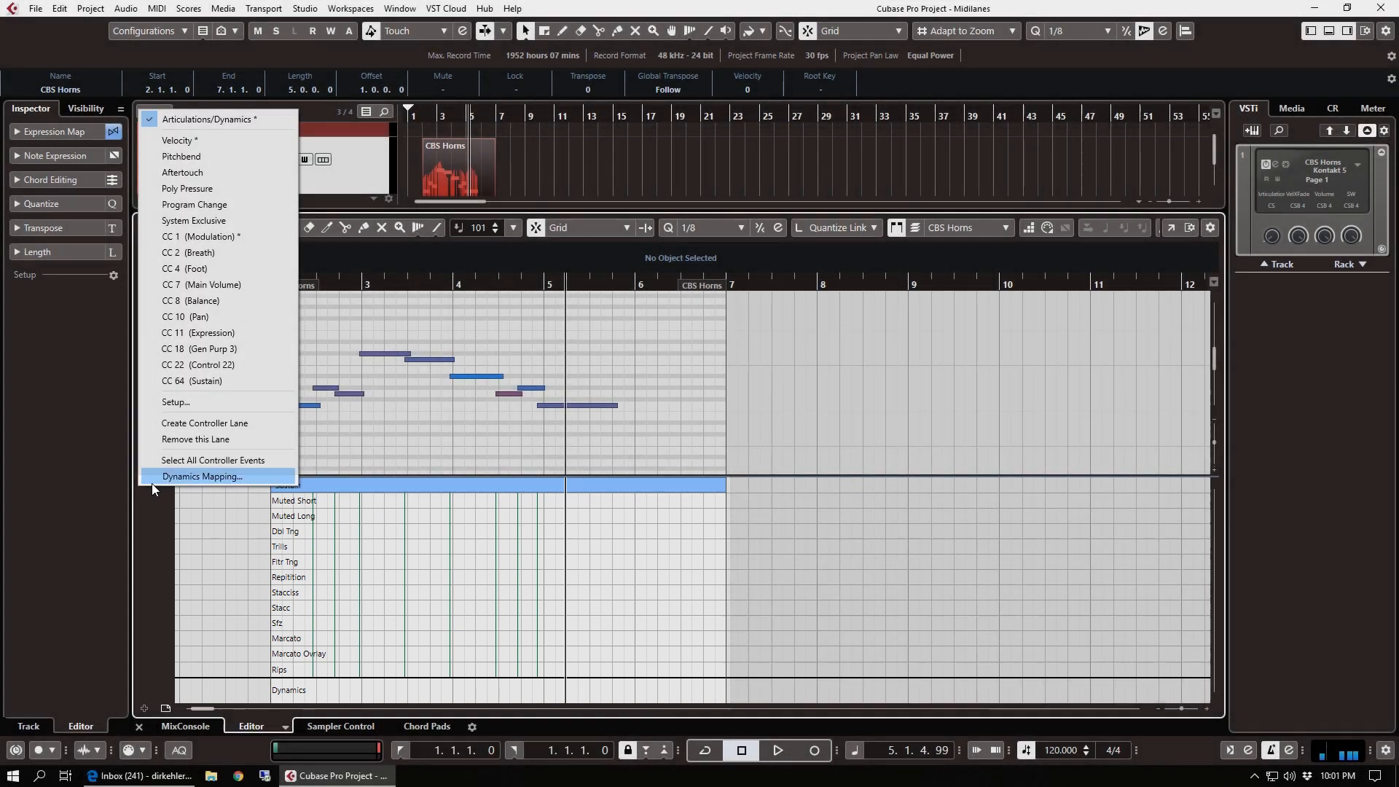
pyautogui.click(201, 237)
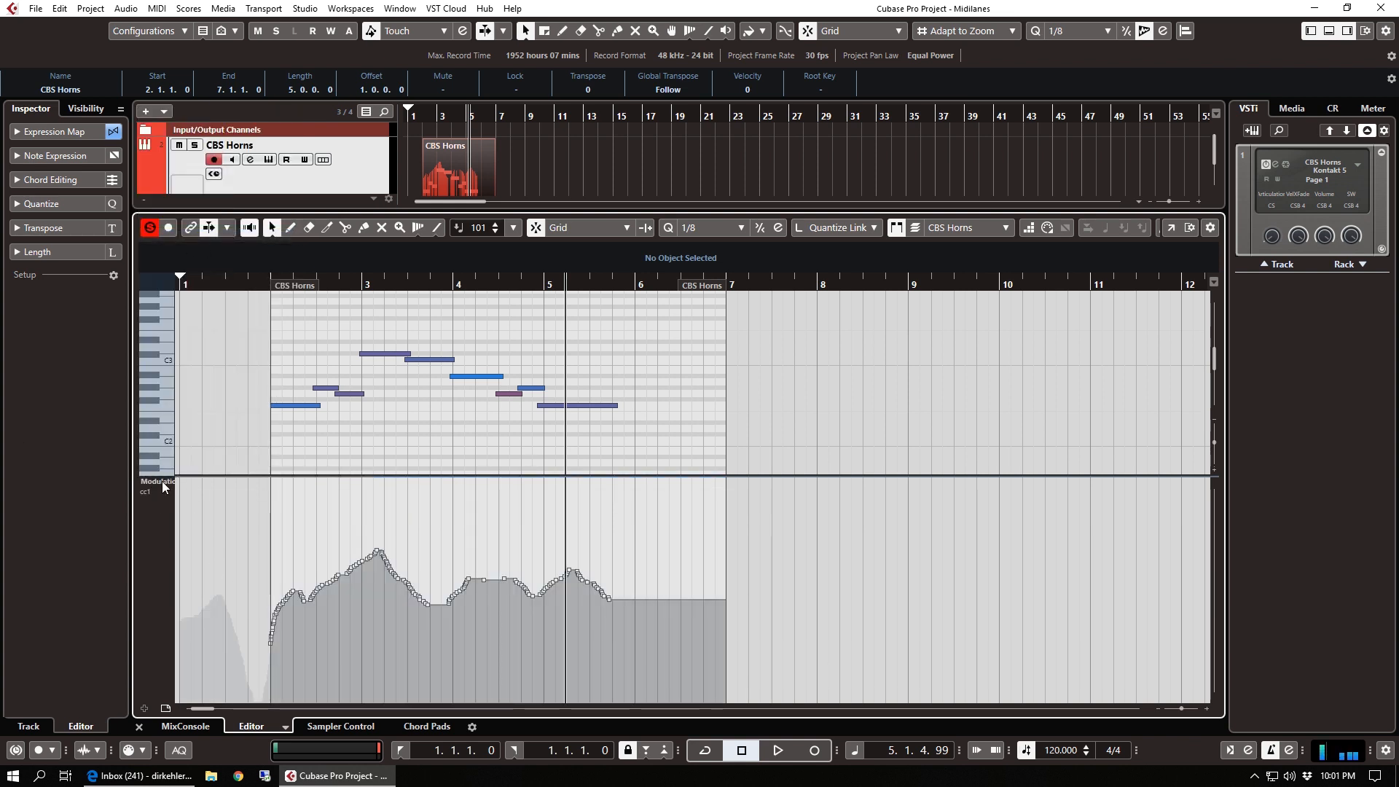
pyautogui.moveTo(277, 620)
pyautogui.mouseDown()
pyautogui.moveTo(259, 636)
pyautogui.moveTo(669, 625)
pyautogui.mouseUp()
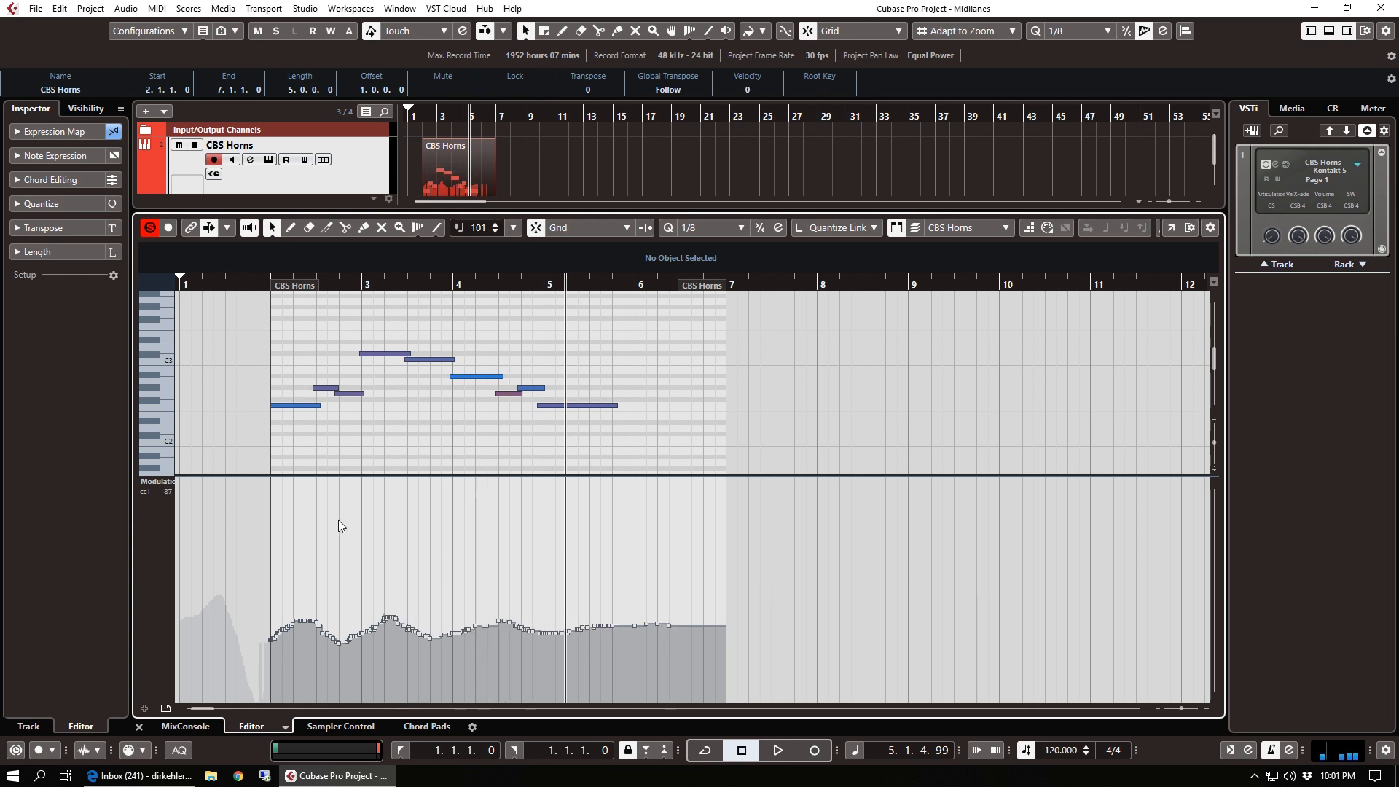
# In the CC 11 (Expression) lane, set 127 from bar 2 and draw a descending line from early bar 4 to just past bar 6.
pyautogui.click(153, 485)
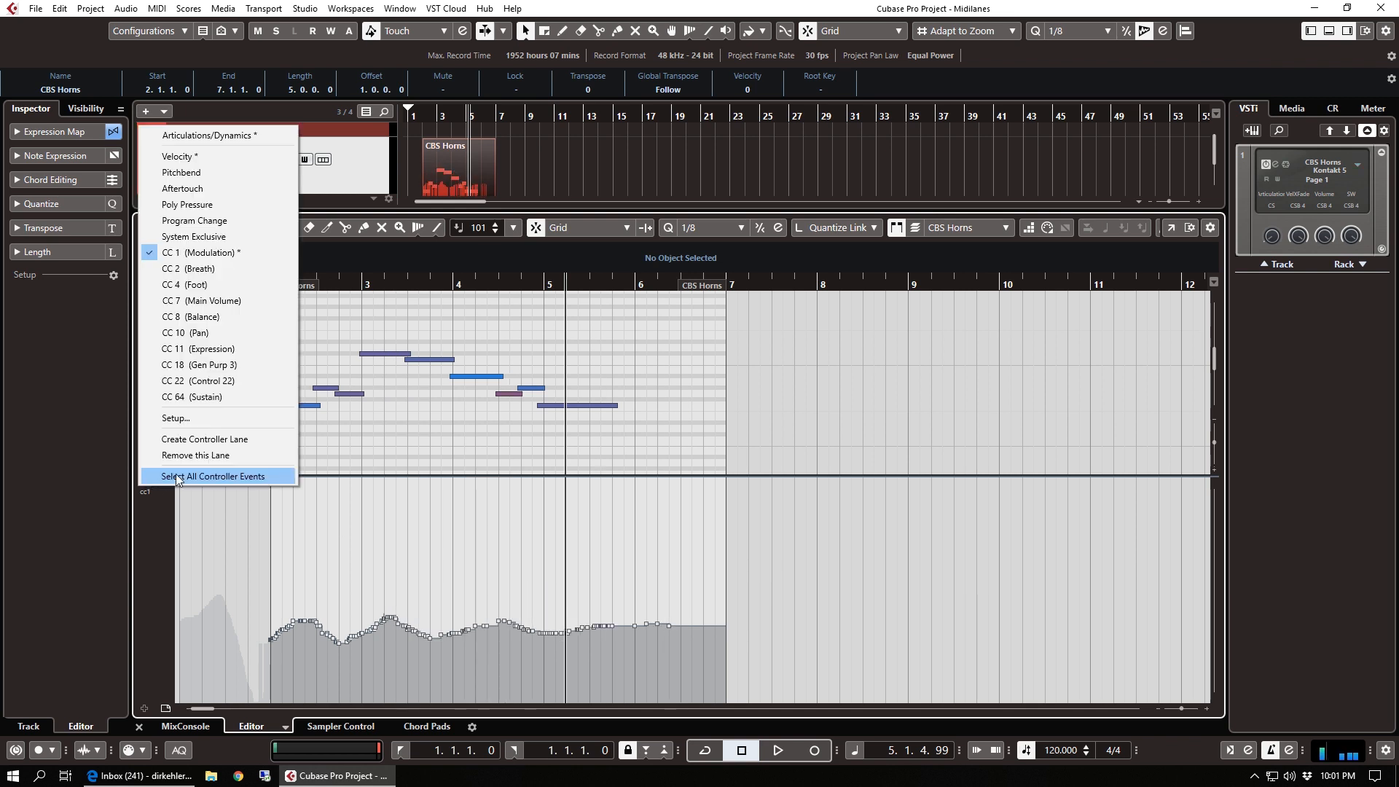
pyautogui.click(218, 349)
pyautogui.moveTo(290, 556); pyautogui.dragTo(281, 462)
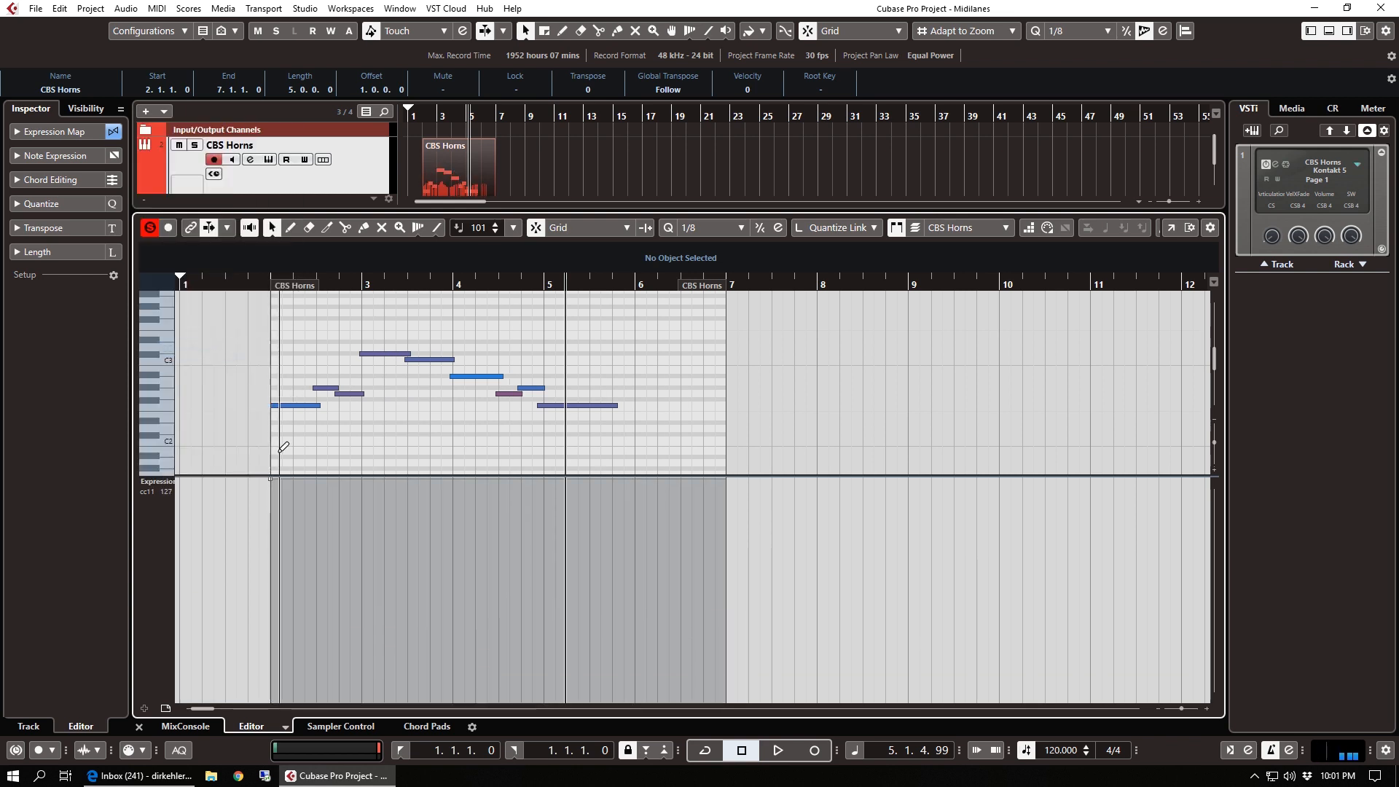
pyautogui.rightClick(471, 456)
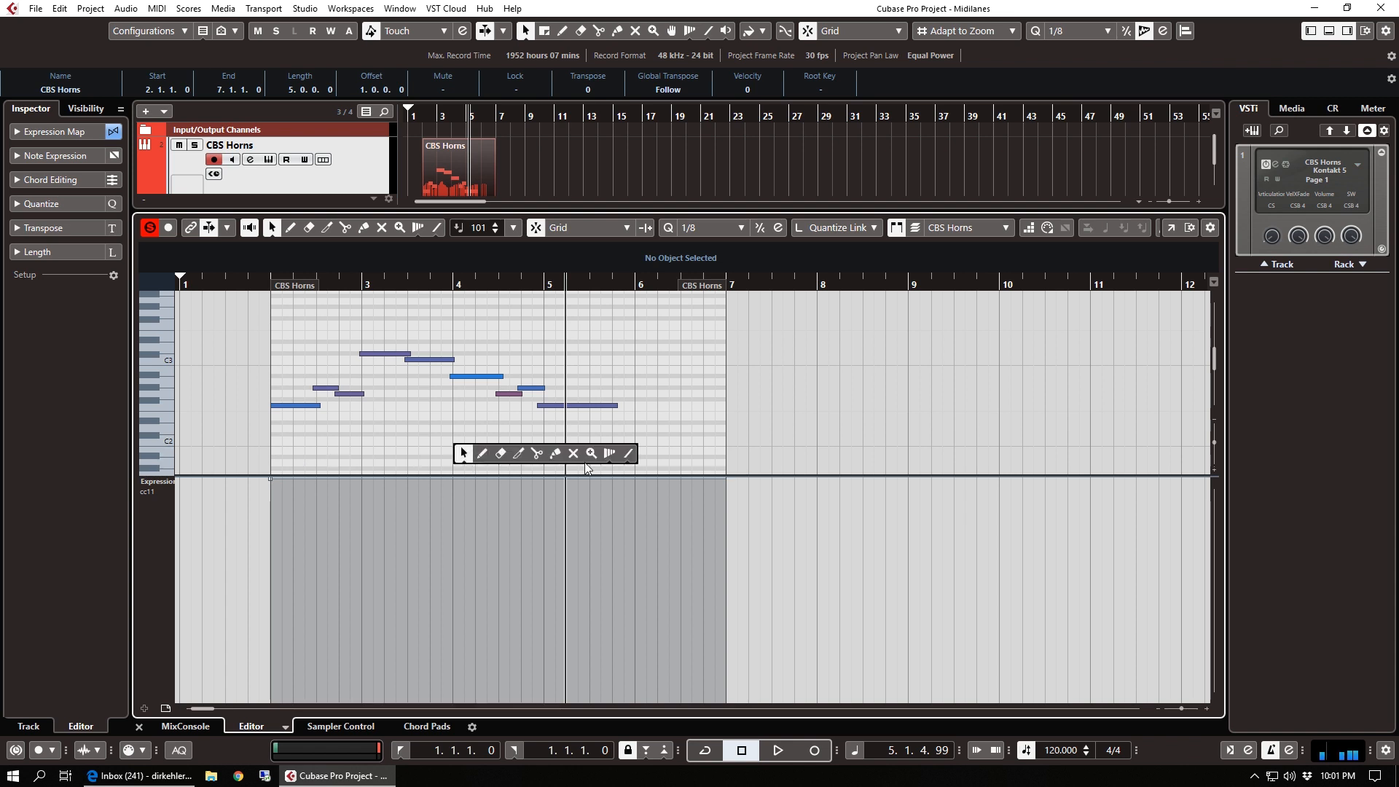
pyautogui.click(630, 457)
pyautogui.moveTo(475, 478); pyautogui.dragTo(642, 598)
pyautogui.rightClick(609, 384)
pyautogui.click(611, 385)
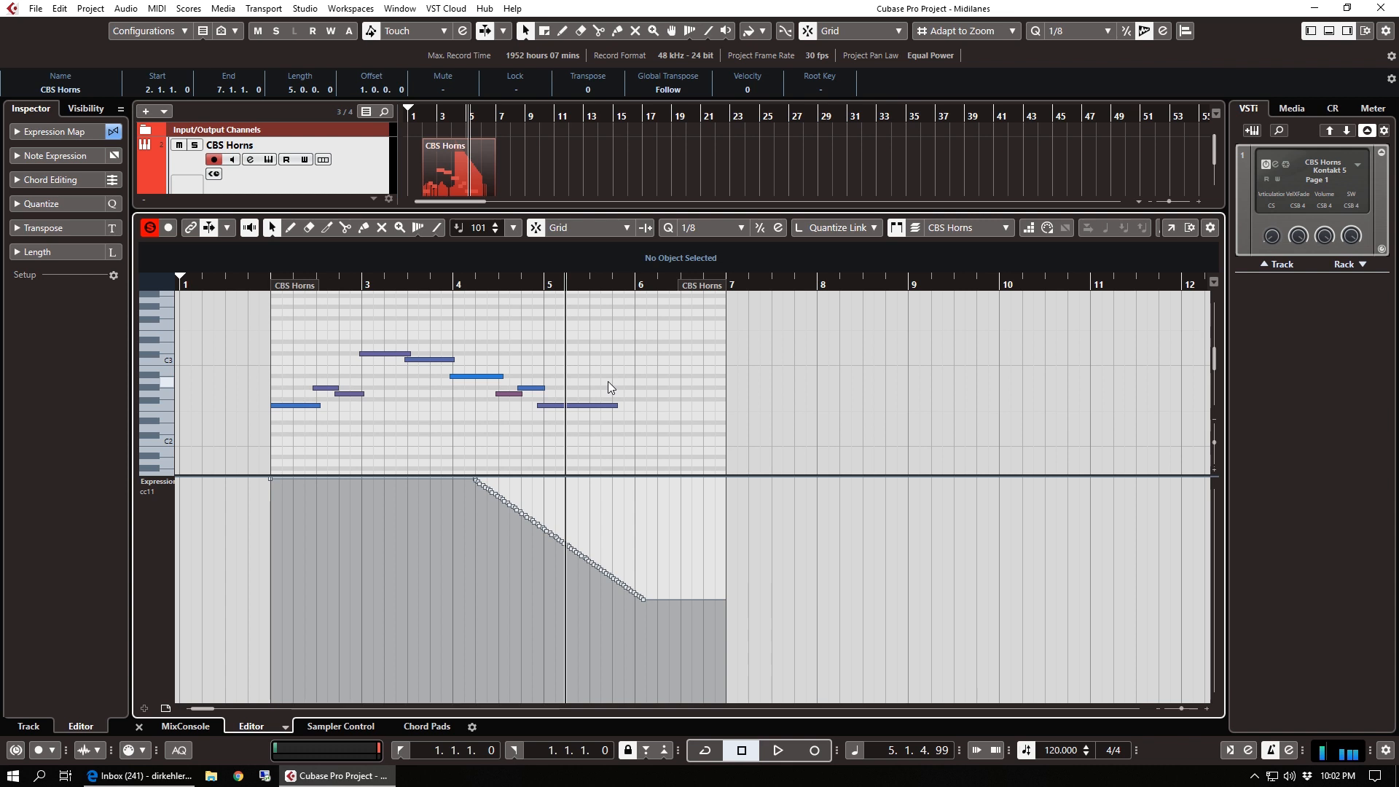
pyautogui.click(161, 482)
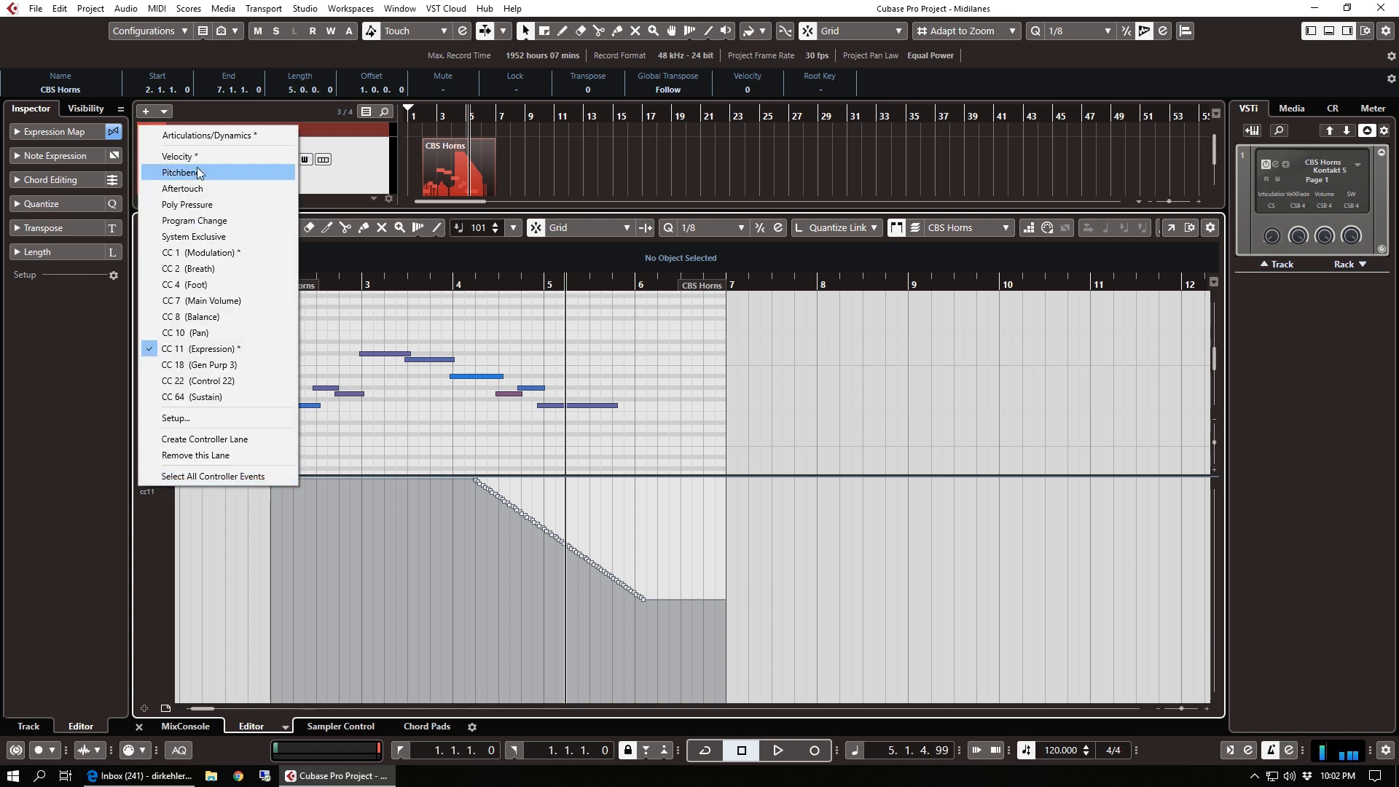
pyautogui.click(460, 330)
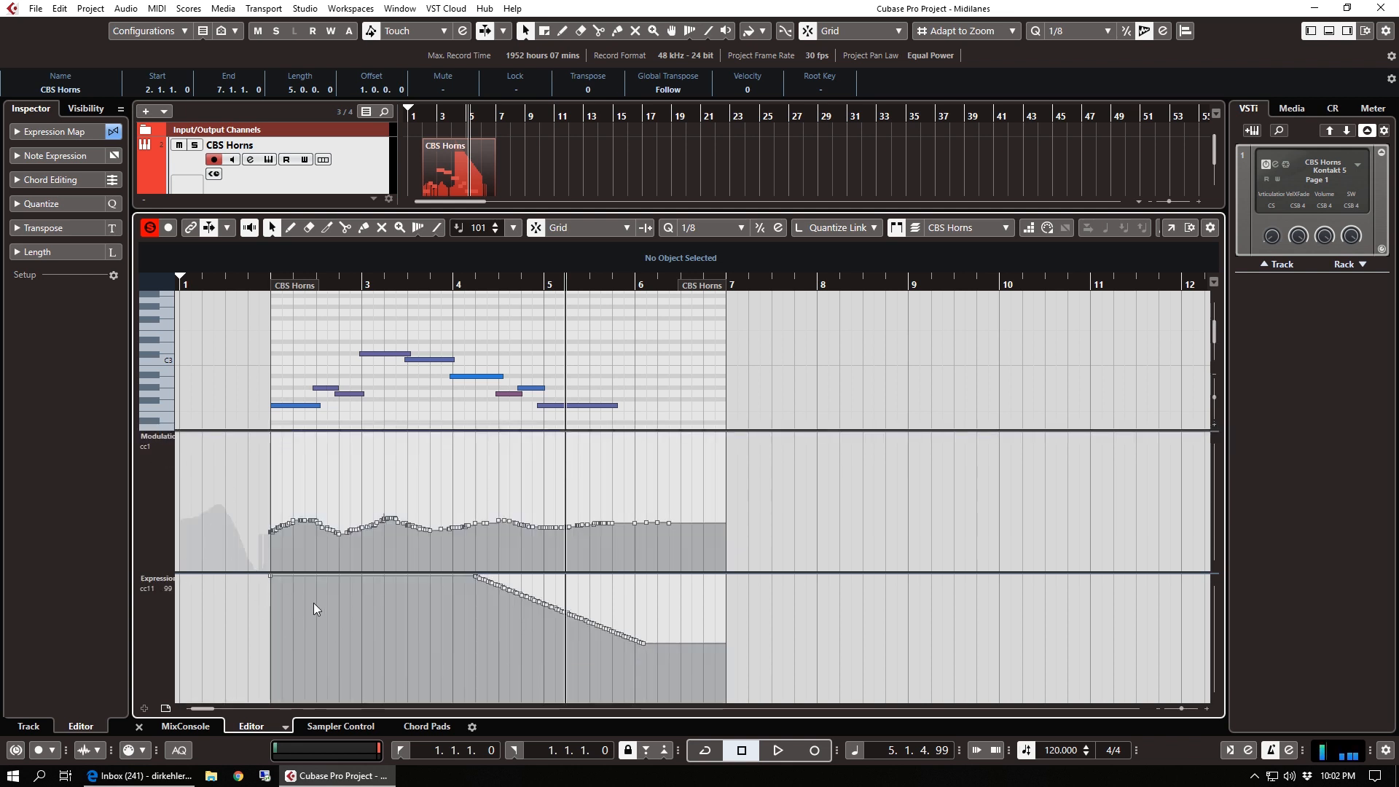
# Recall the single Velocity lane layout, switch that lane to CC 2 (Breath), and make it slightly taller.
pyautogui.hotkey('alt', '1')
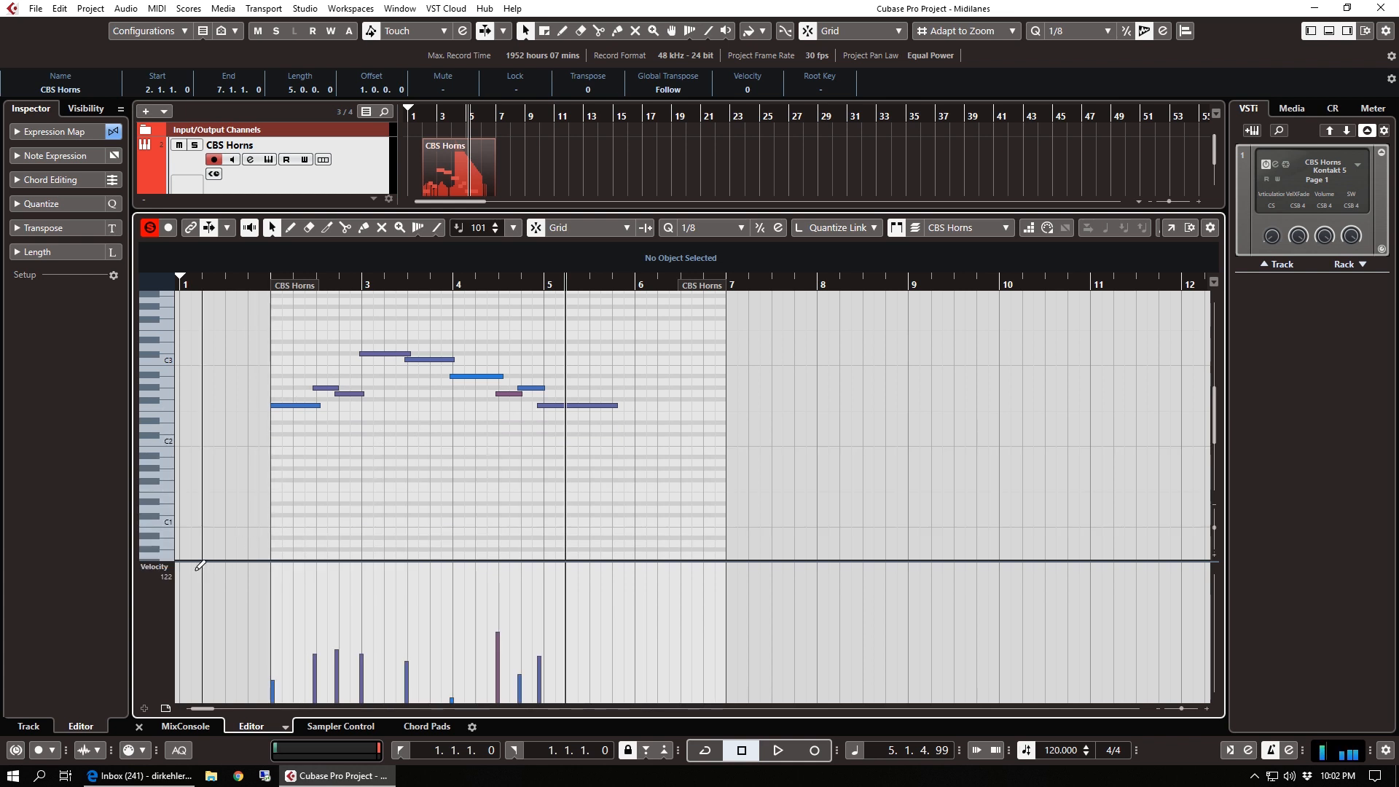
pyautogui.click(169, 569)
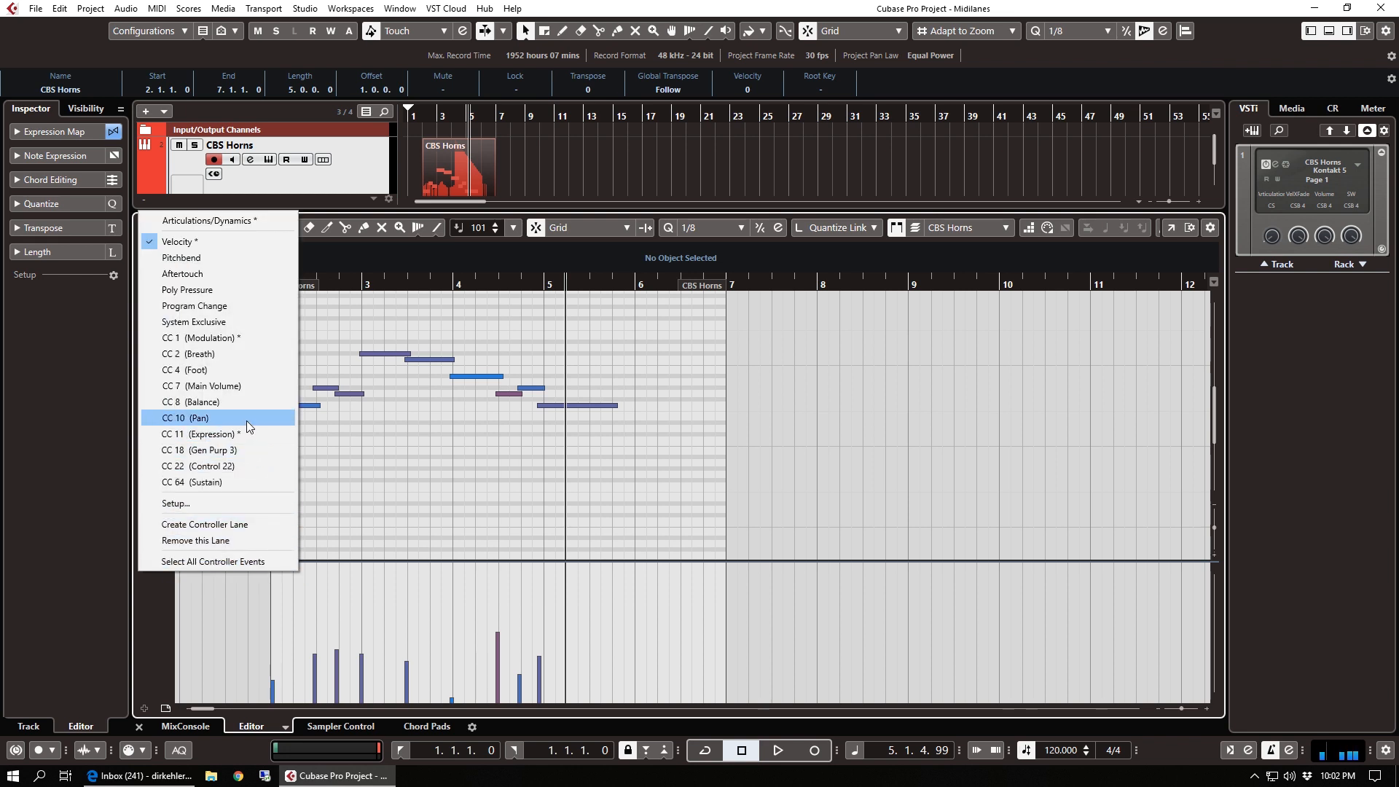
pyautogui.click(226, 356)
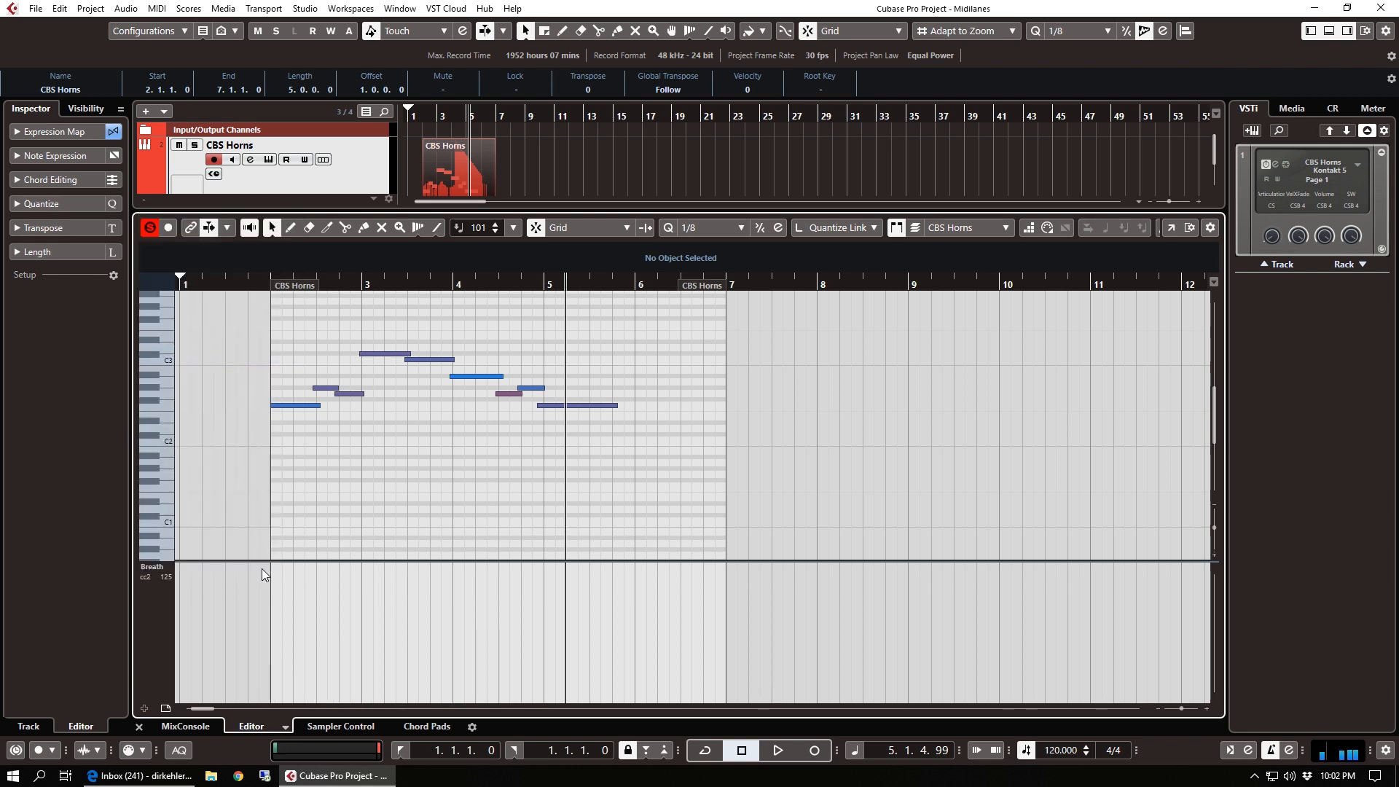
pyautogui.moveTo(234, 562); pyautogui.dragTo(237, 541)
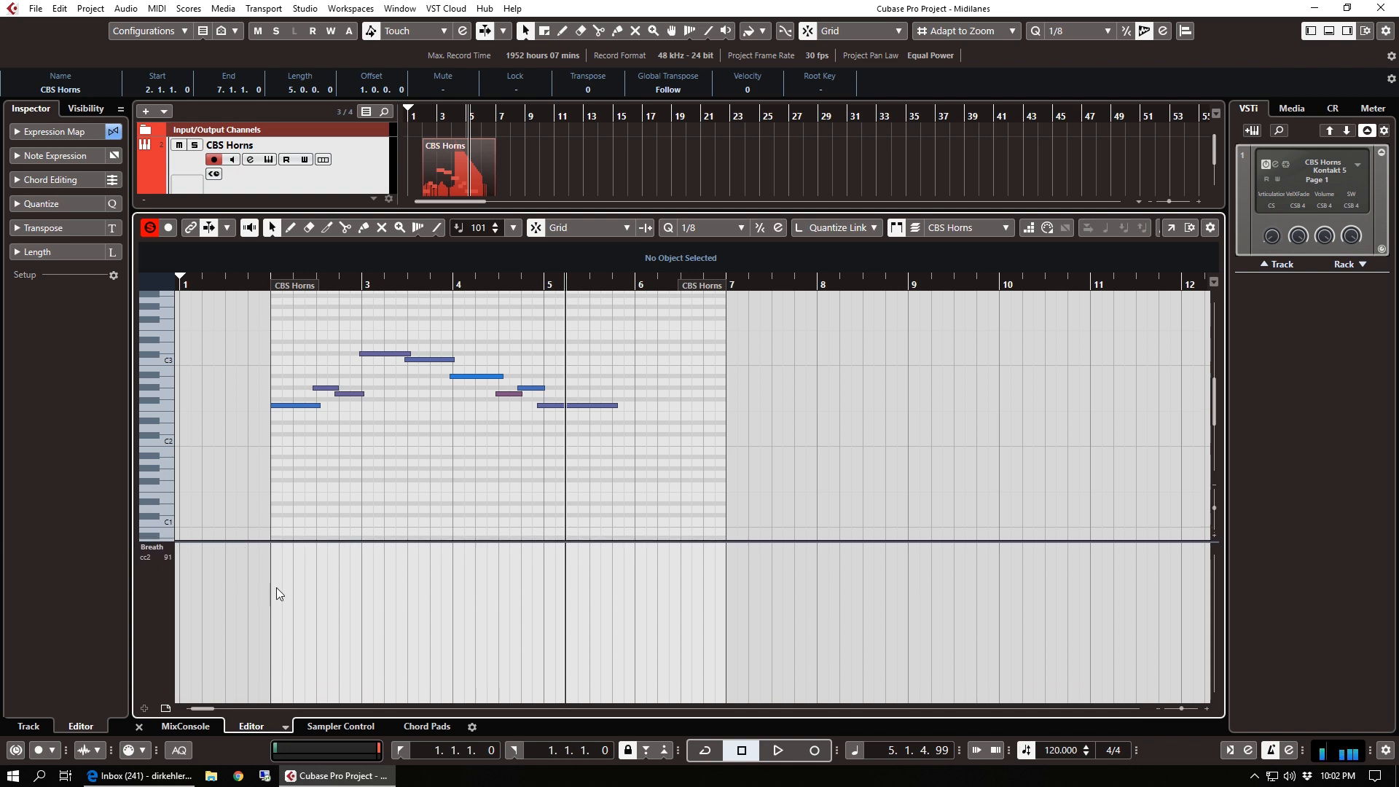
pyautogui.click(166, 710)
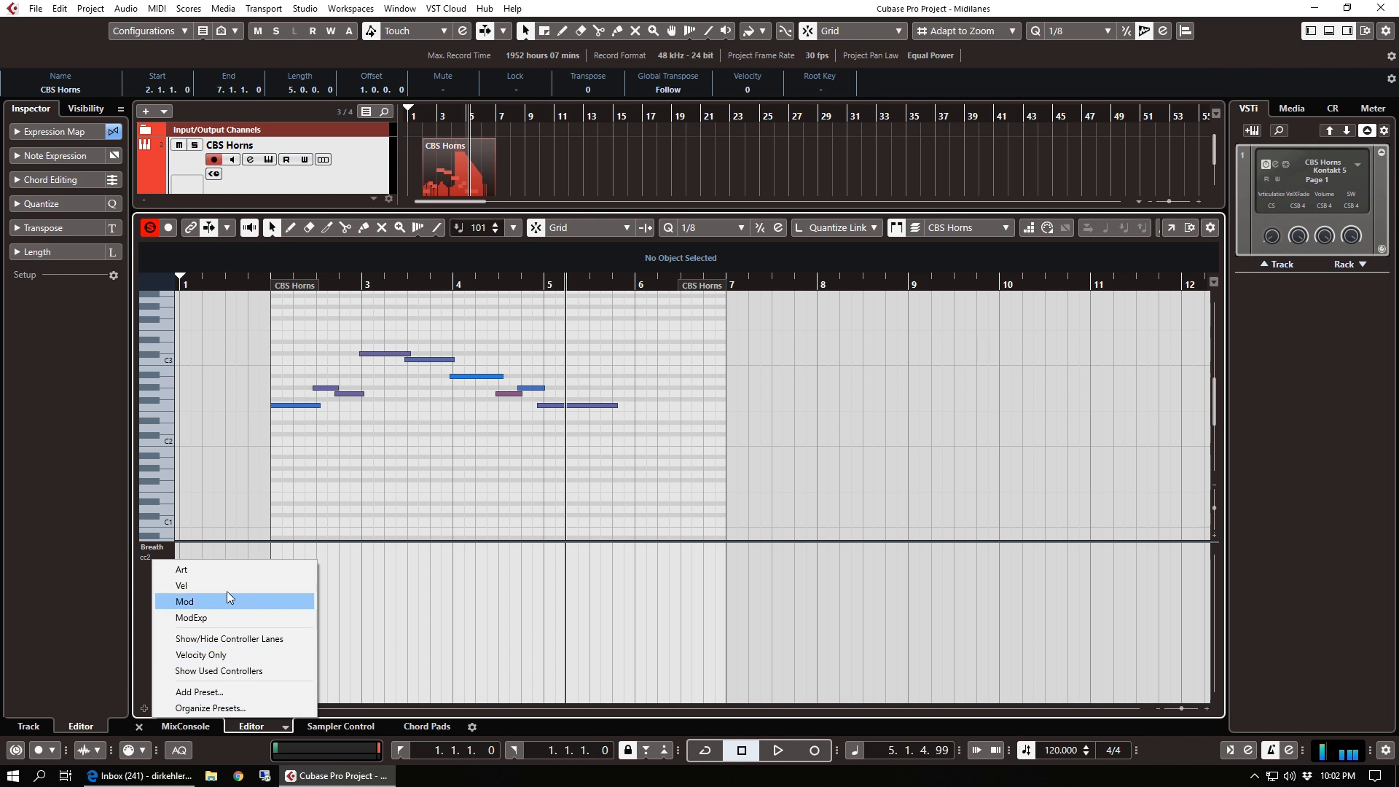
pyautogui.click(379, 504)
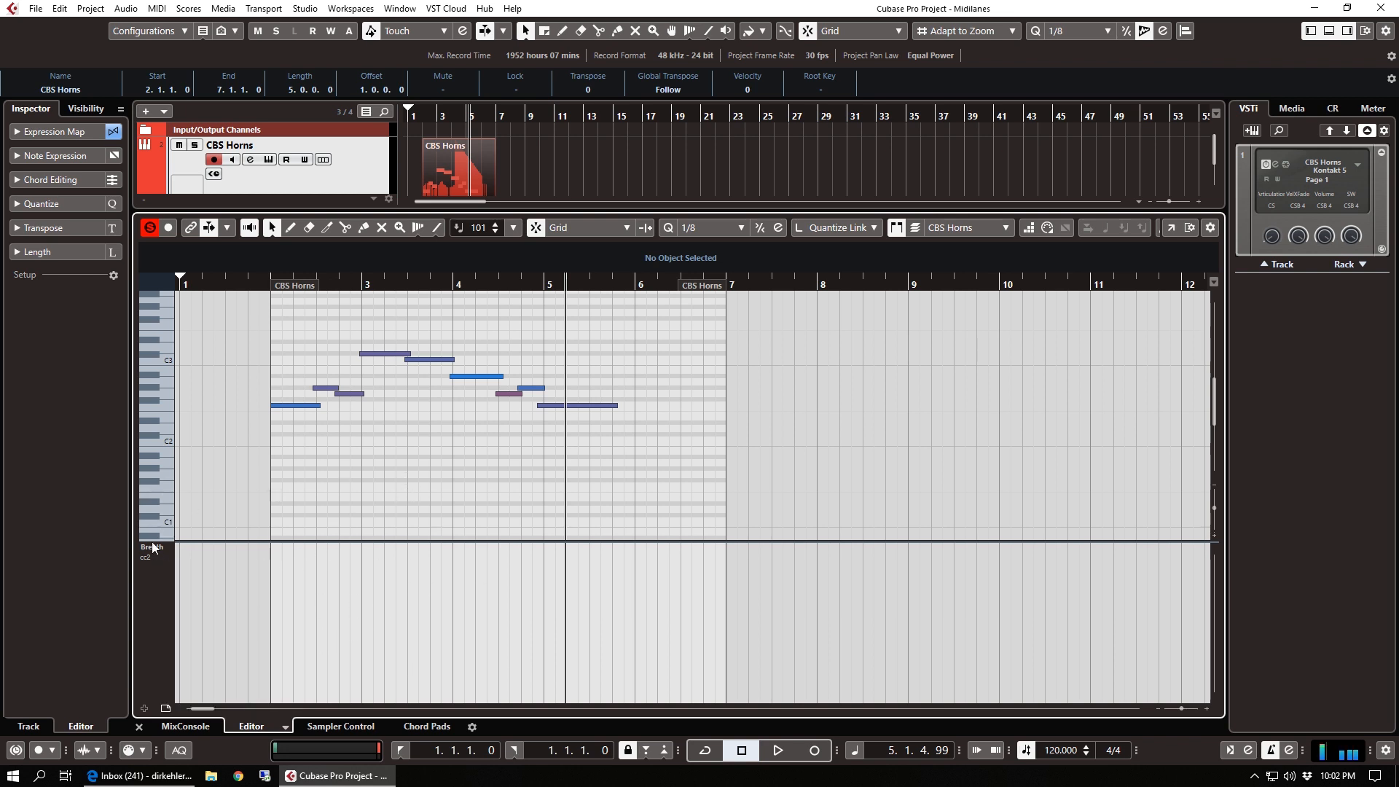
pyautogui.click(173, 556)
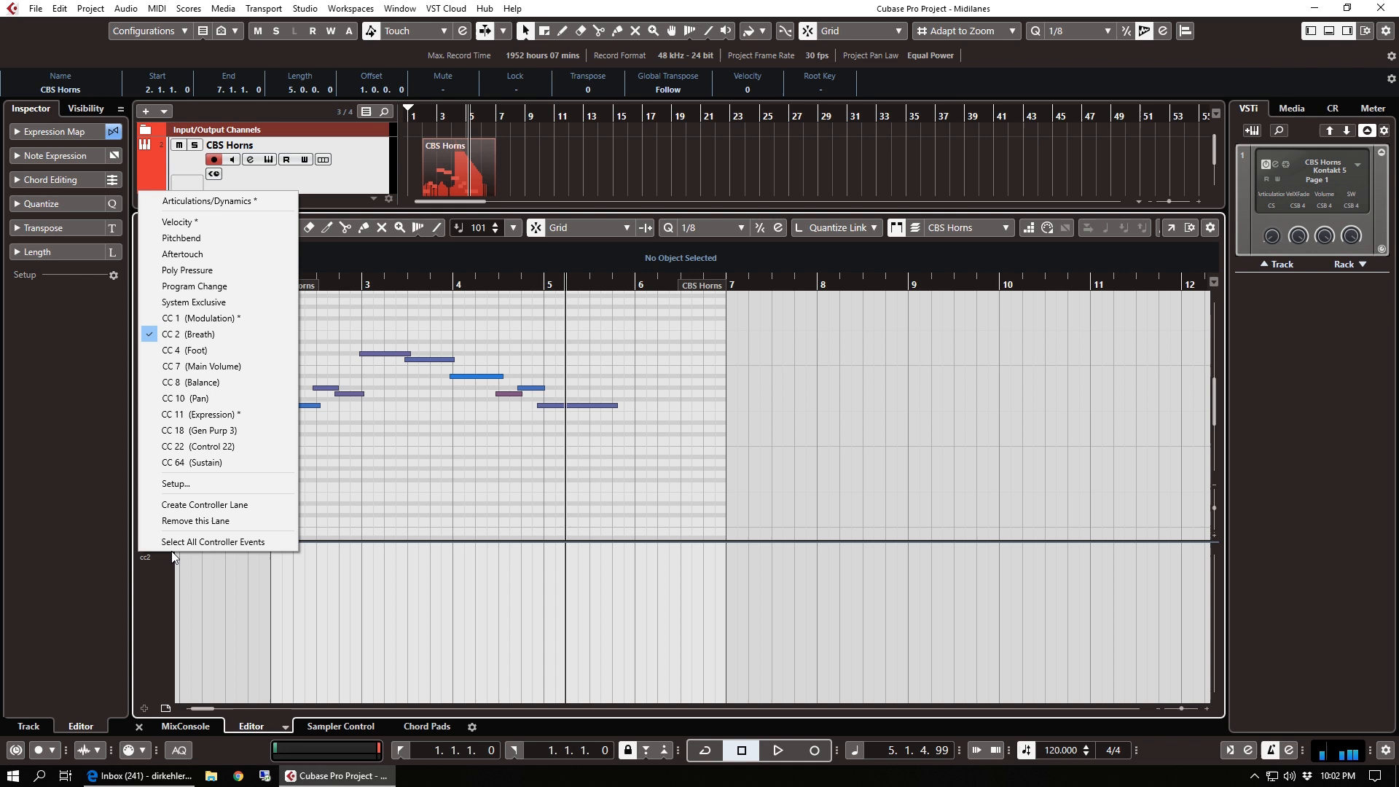
pyautogui.click(185, 333)
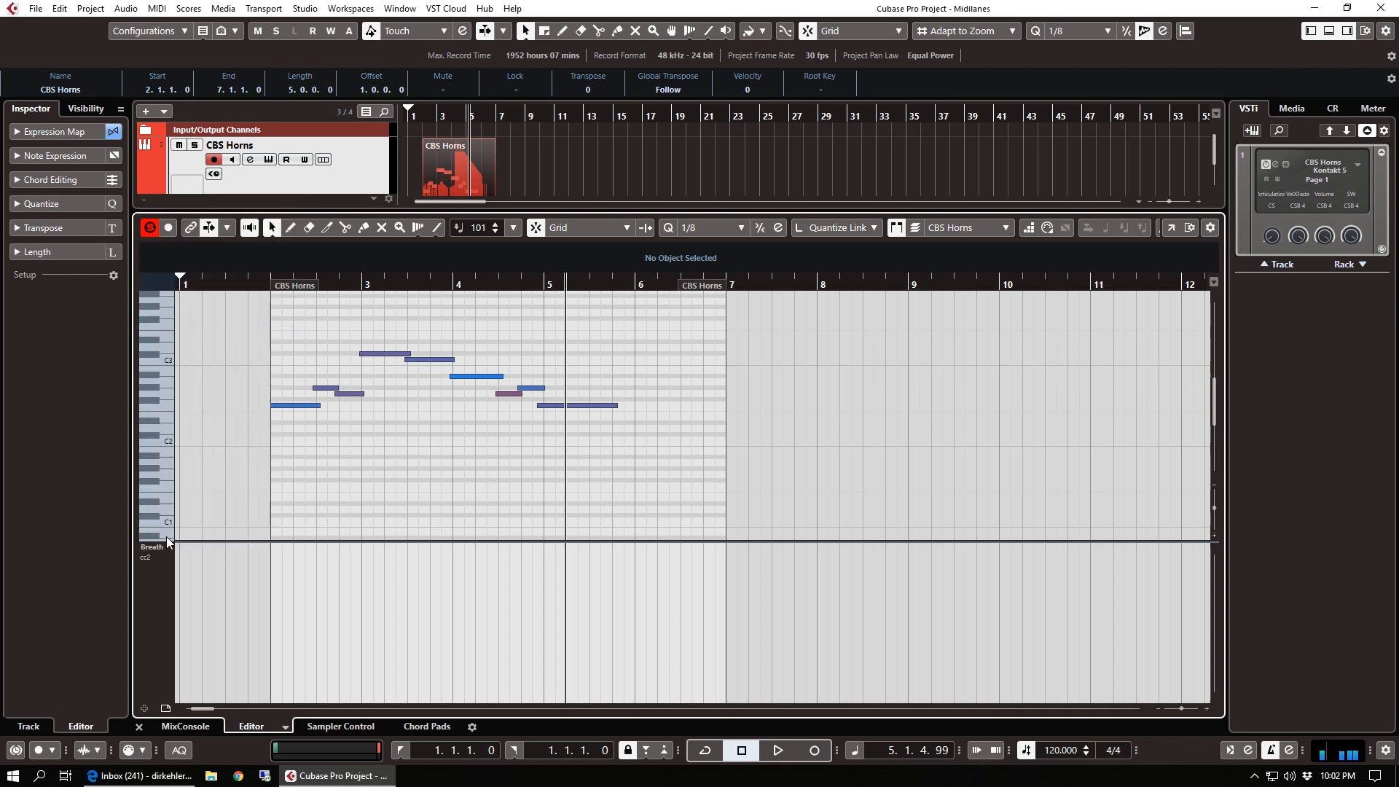
# Save the current CC 2 (Breath) lane layout as a controller lane preset named Breath and check it in the preset list.
pyautogui.click(166, 709)
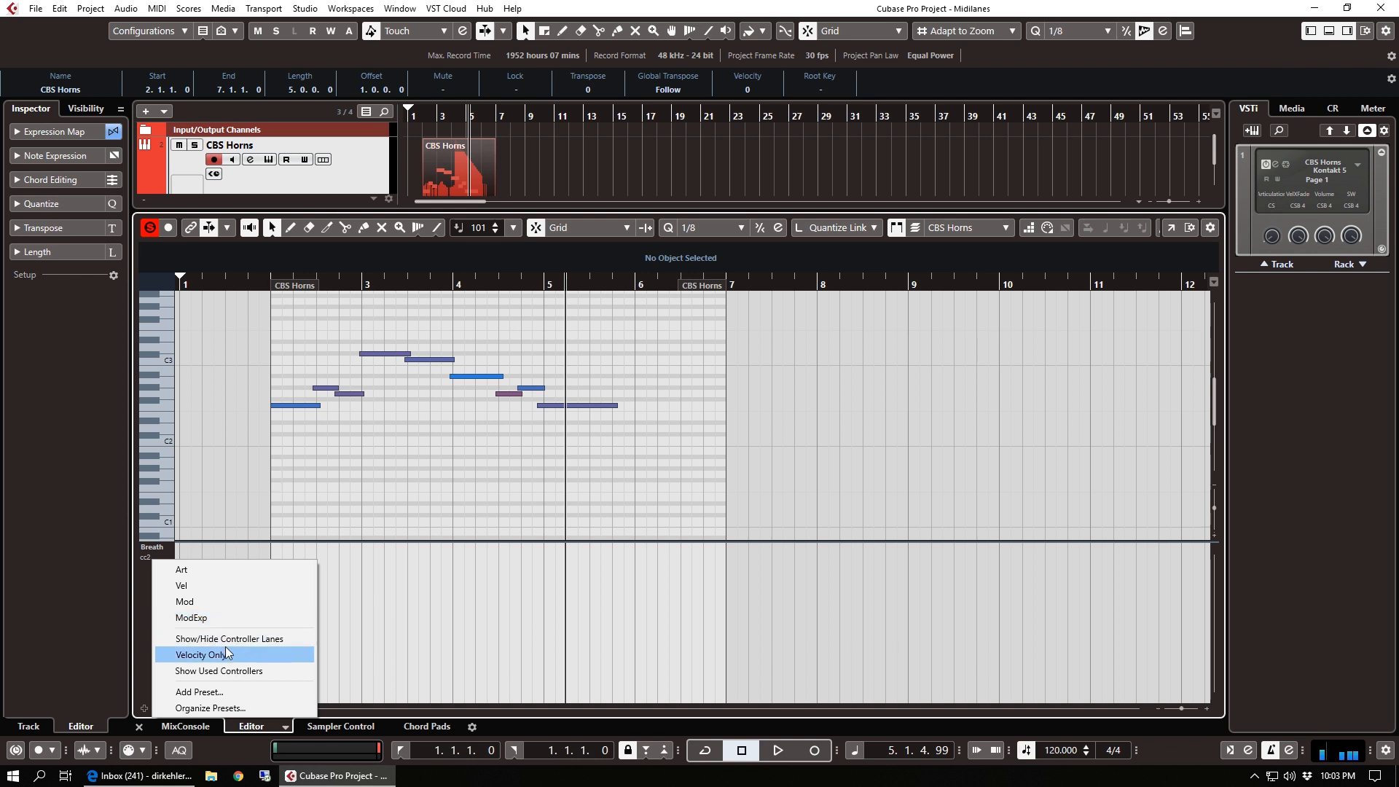
pyautogui.click(361, 480)
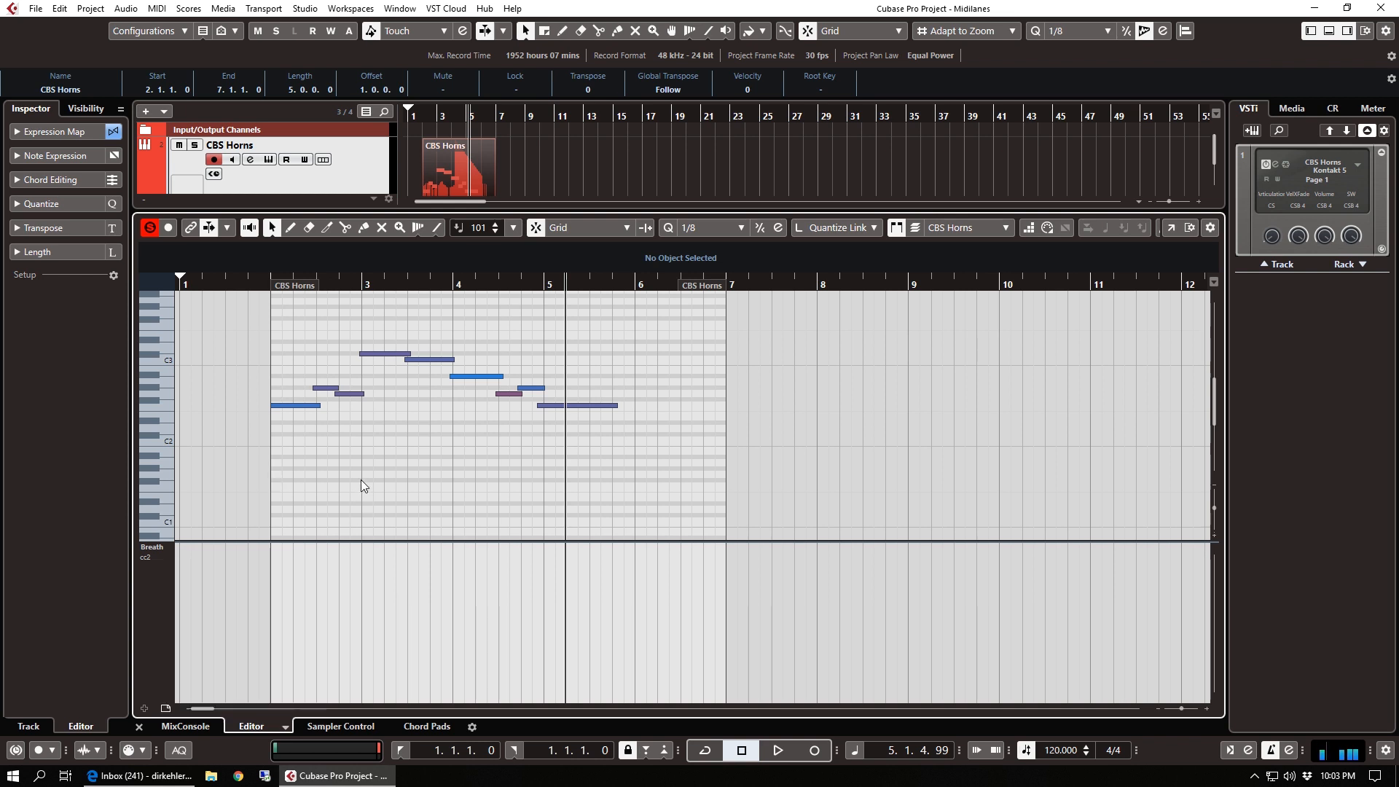
pyautogui.click(165, 708)
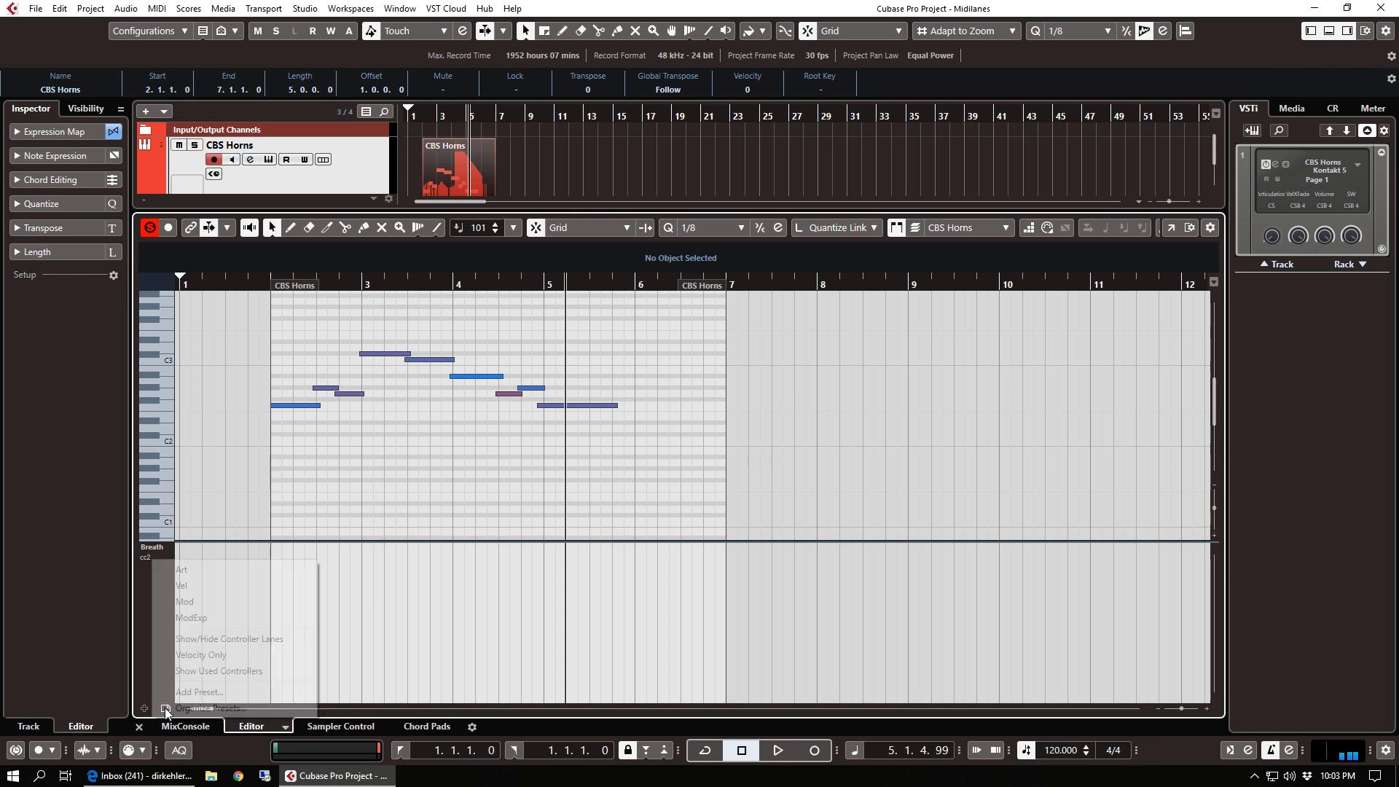
pyautogui.click(190, 694)
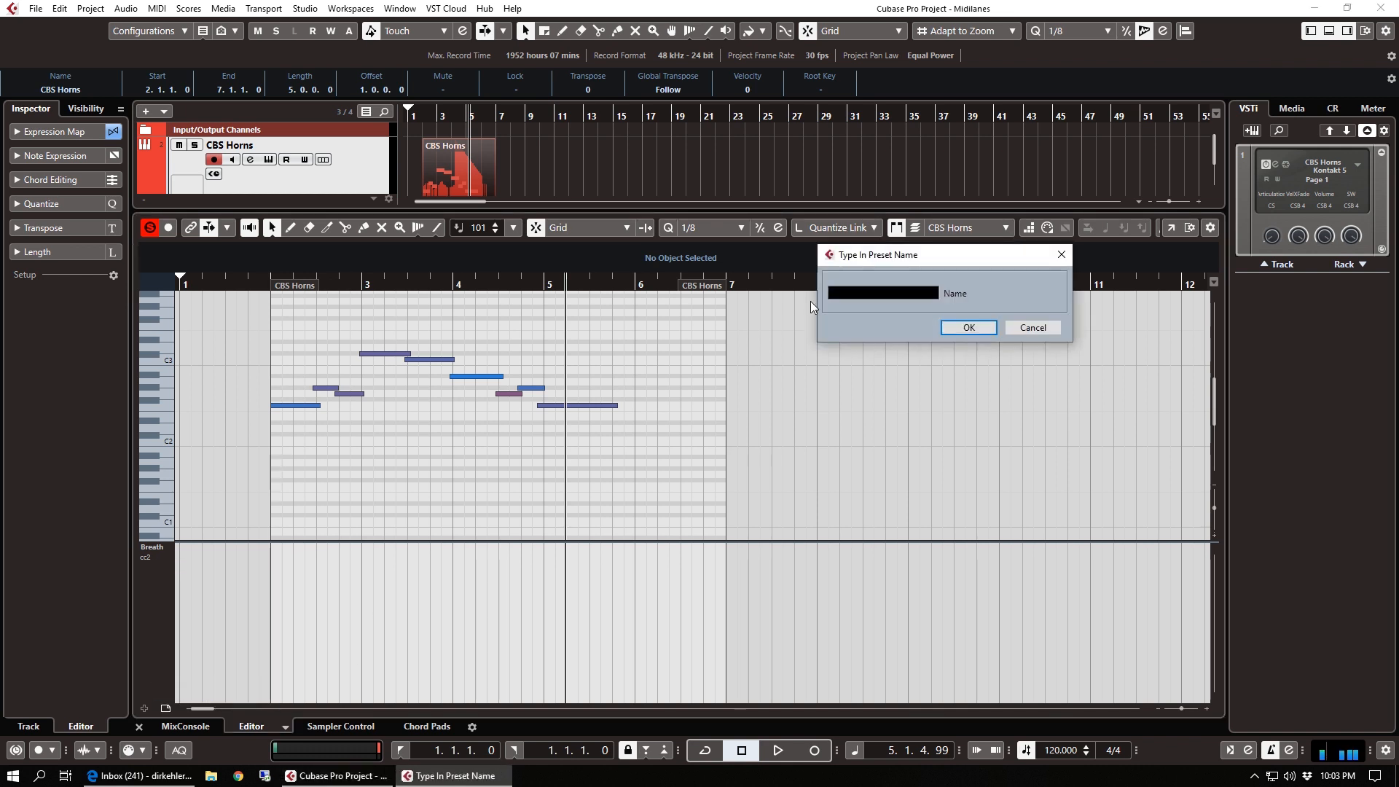
pyautogui.moveTo(867, 261); pyautogui.dragTo(750, 279)
pyautogui.write('Breath')
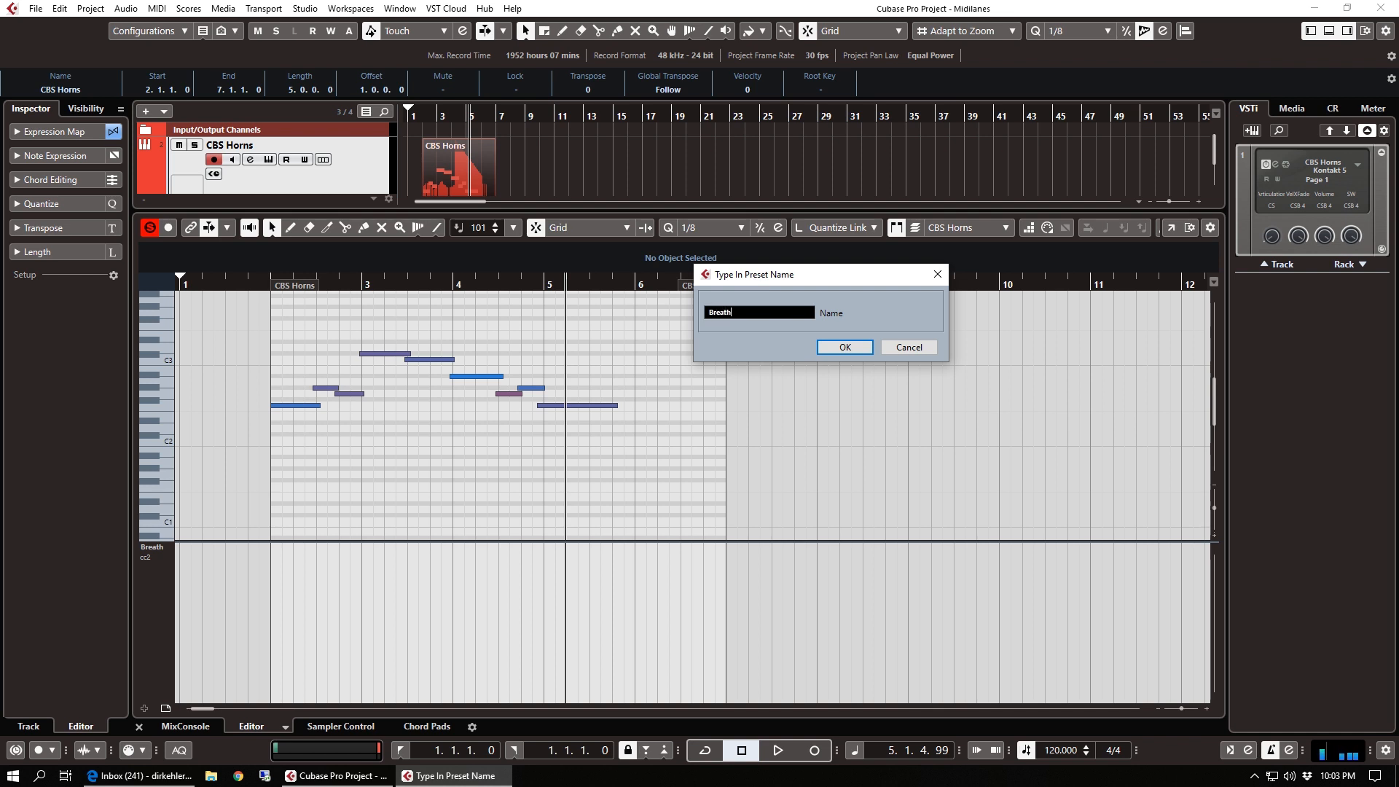
pyautogui.press('Return')
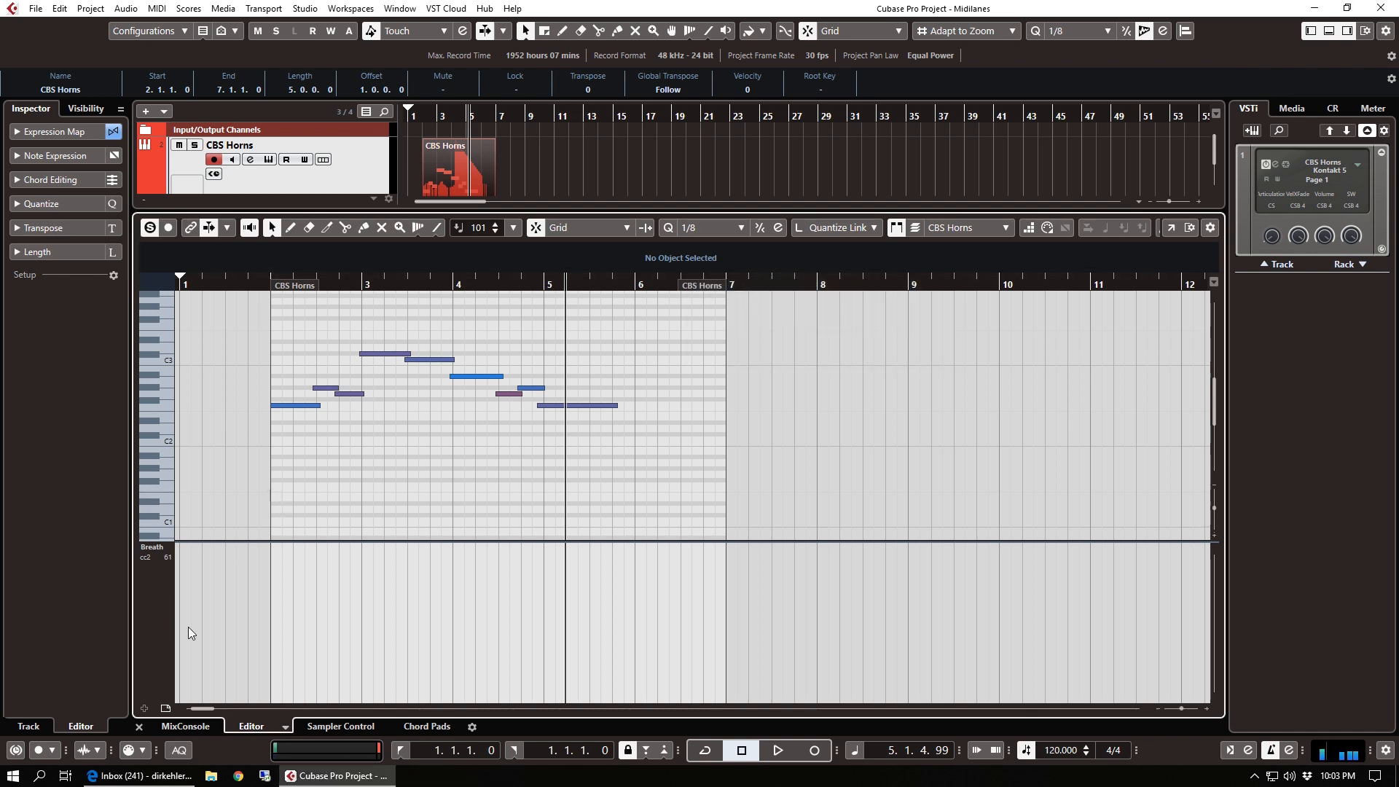
pyautogui.click(166, 709)
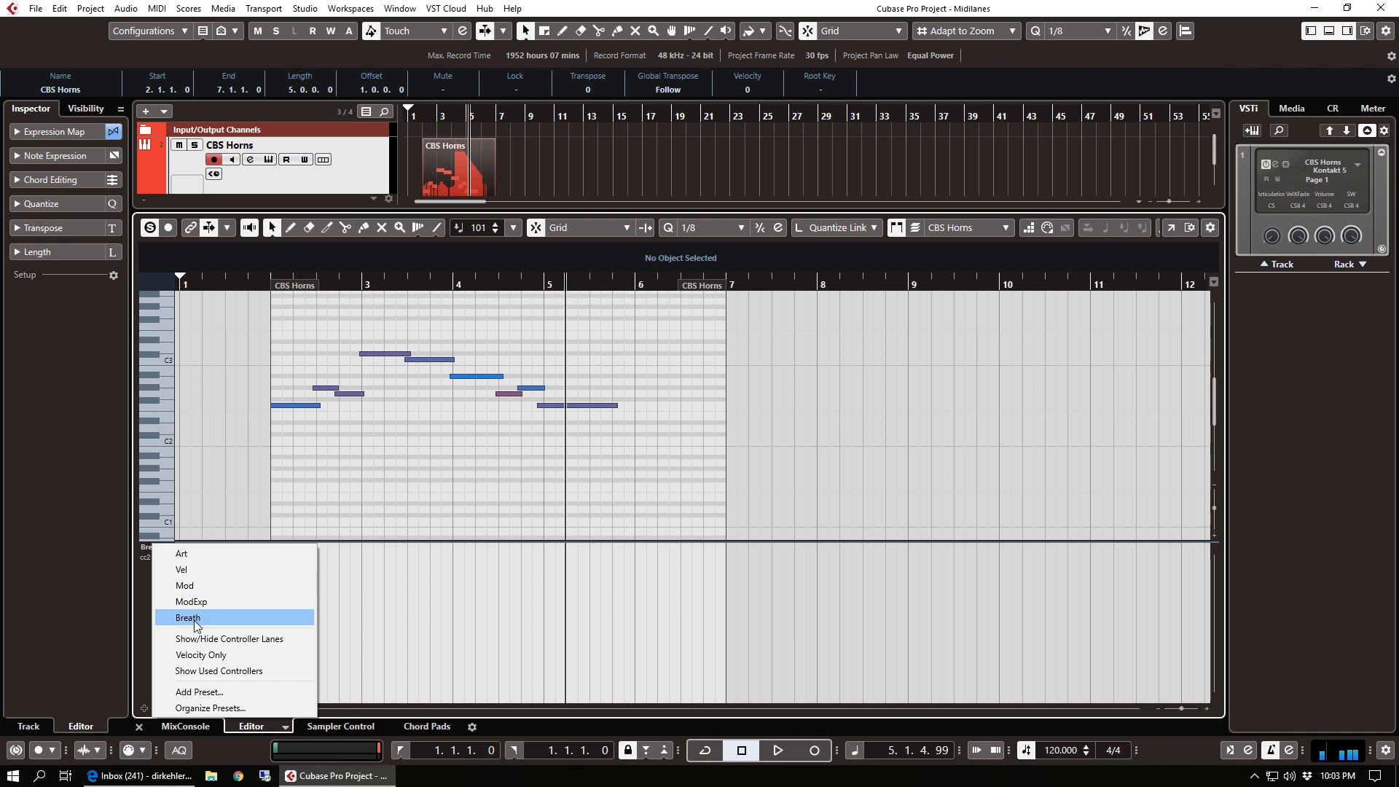
pyautogui.click(377, 500)
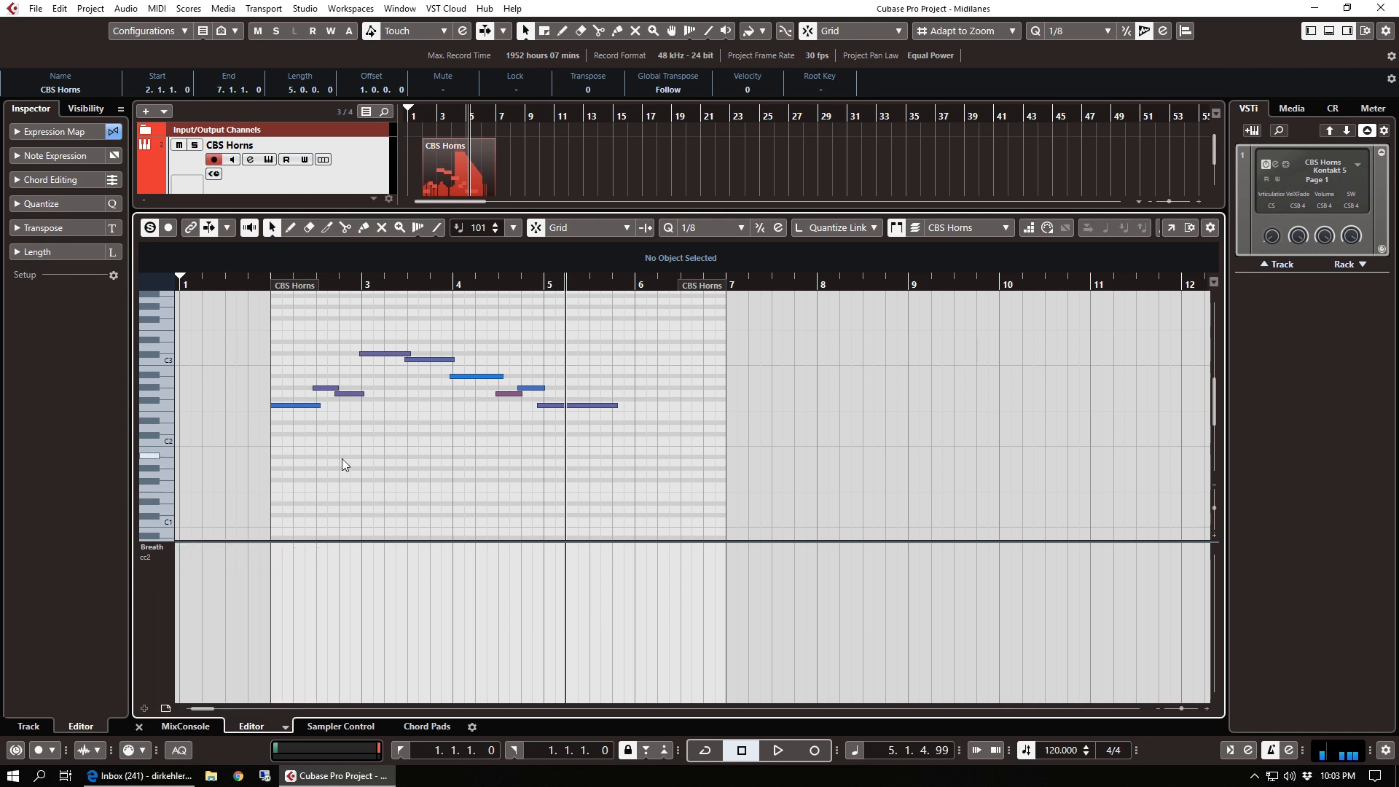
# Examine the MIDI key commands assigned to Controller Lane Setup 1 through 5, then close the Key Commands window.
pyautogui.click(60, 9)
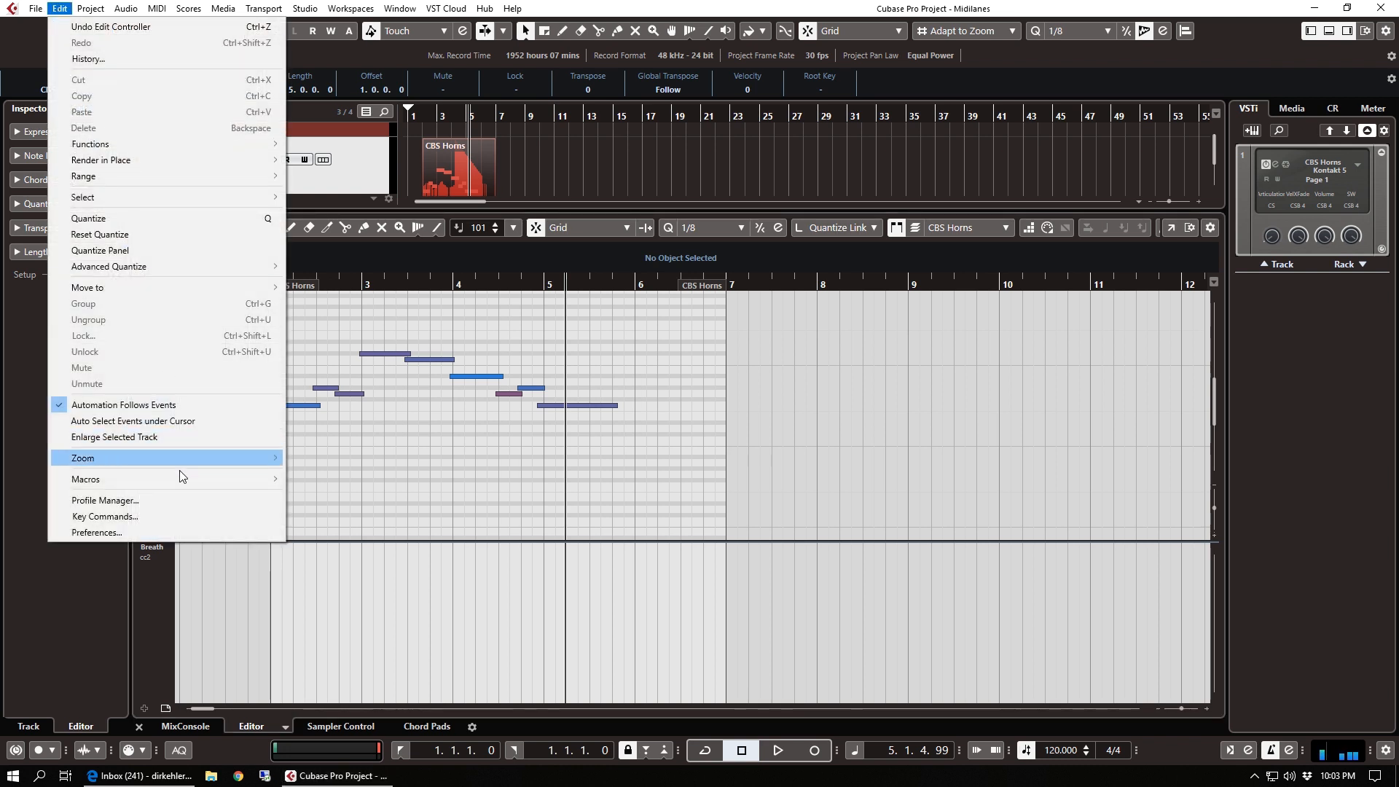
pyautogui.click(180, 514)
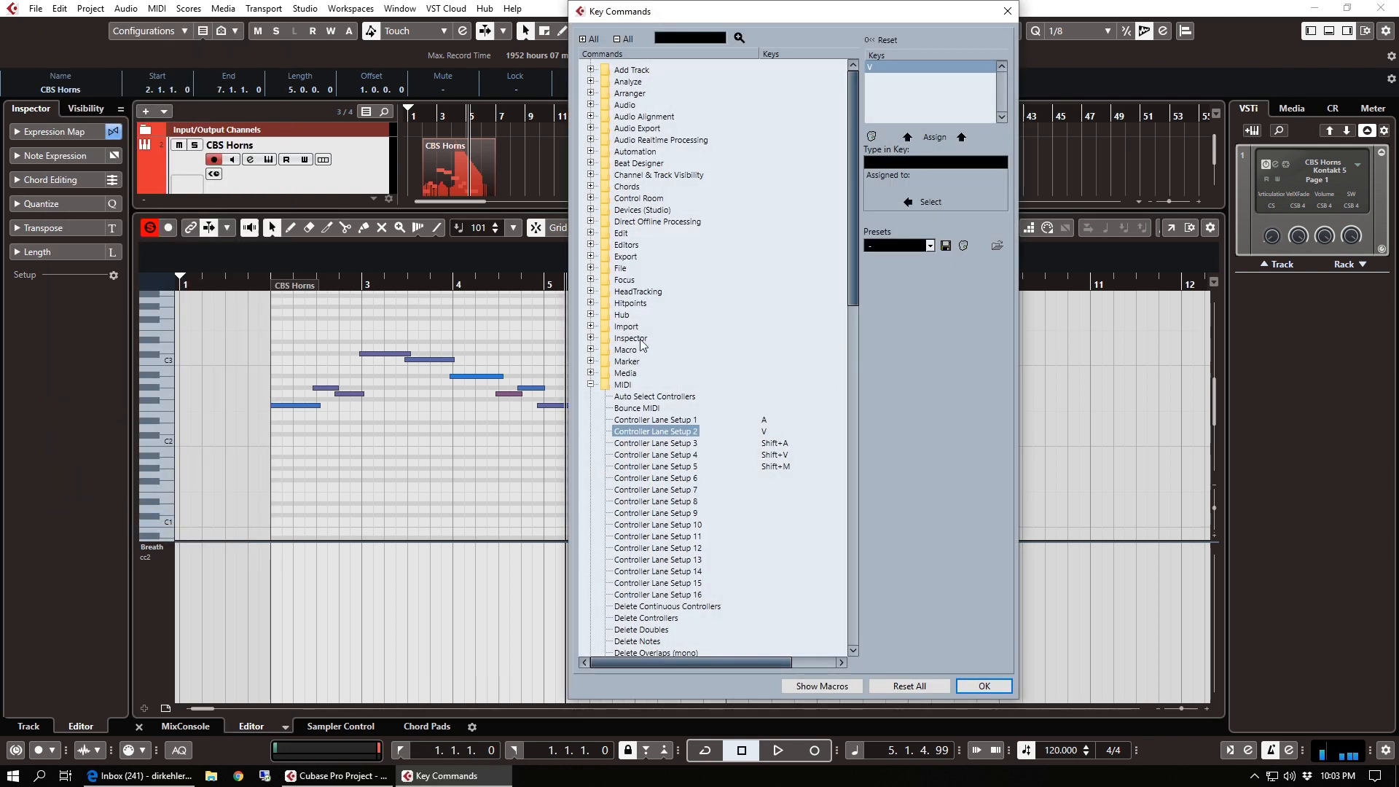
pyautogui.click(590, 386)
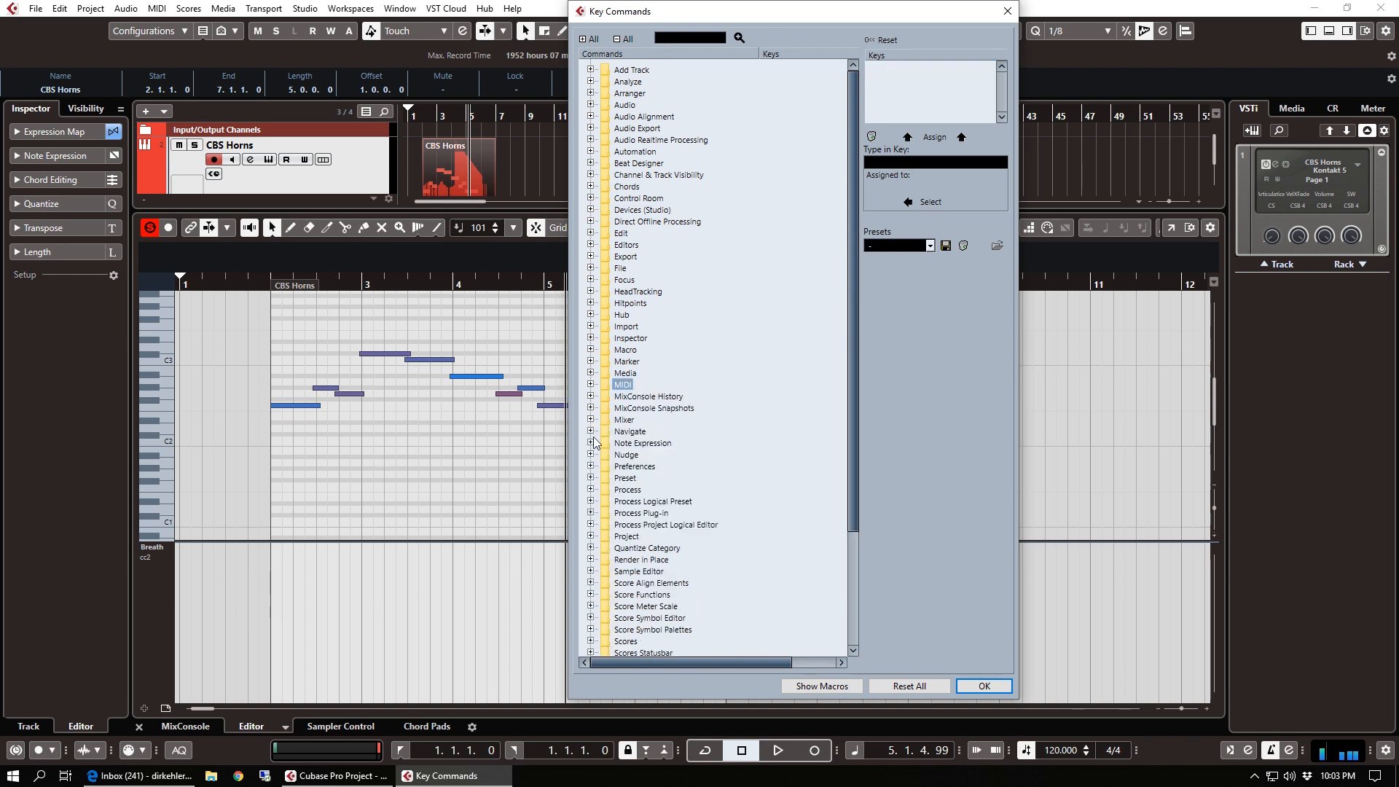
pyautogui.click(591, 385)
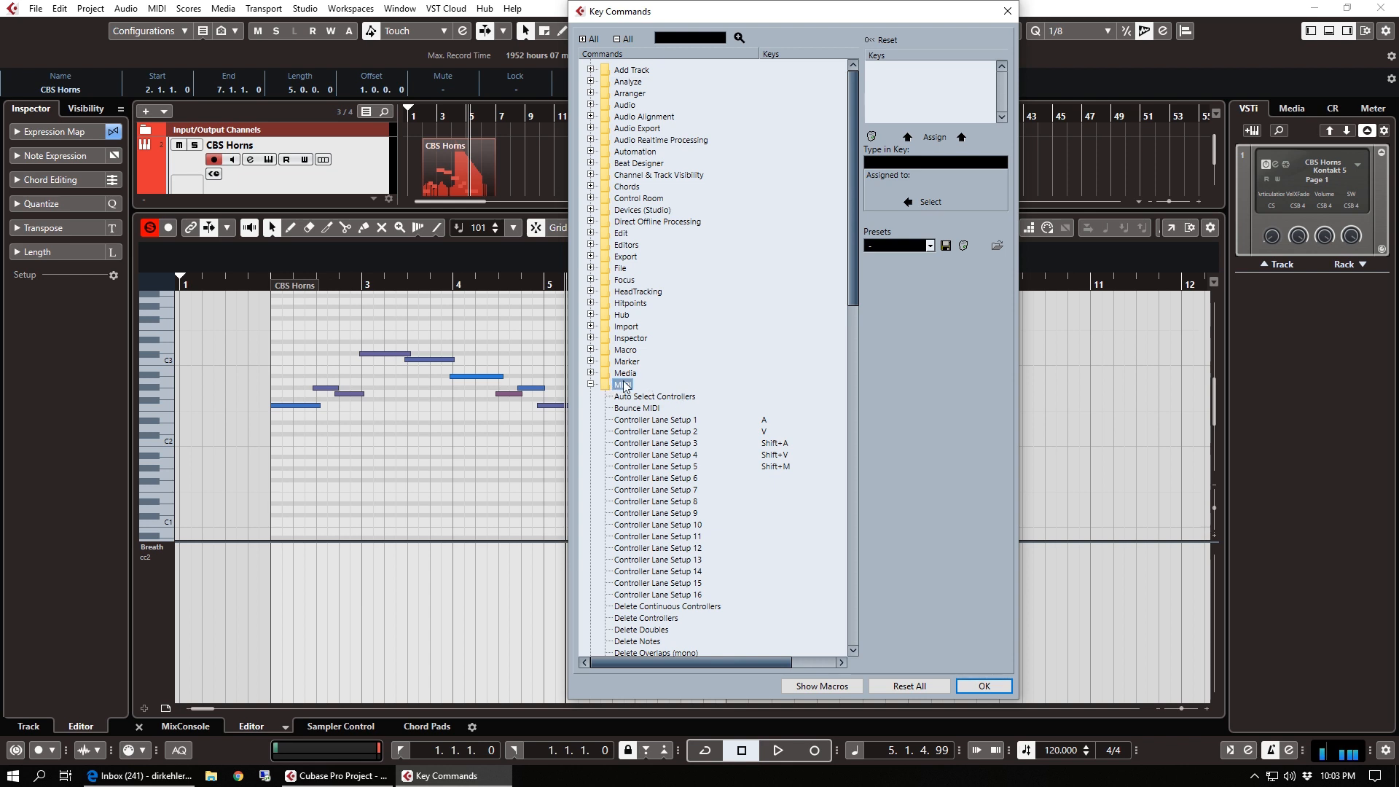
pyautogui.scroll(-3, 707, 277)
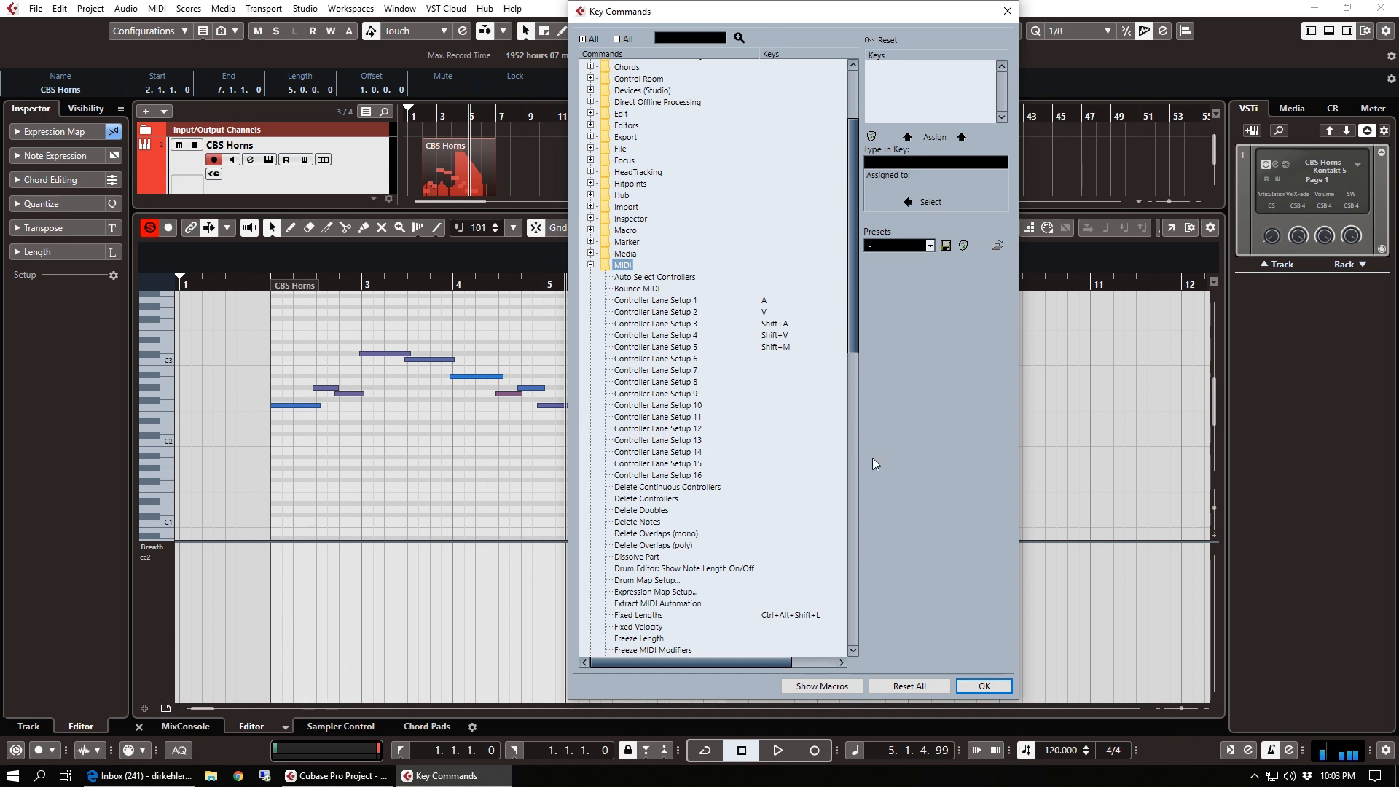
pyautogui.click(671, 302)
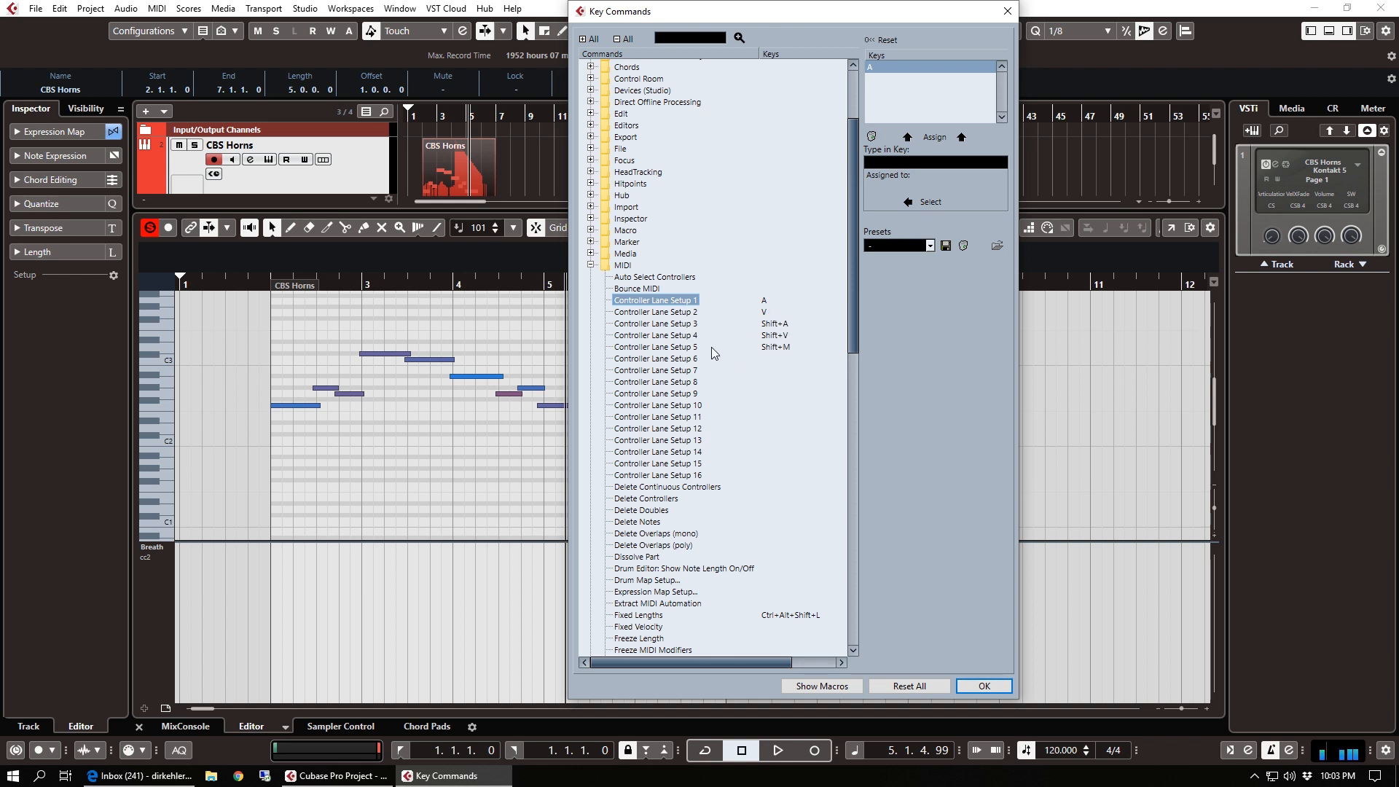
pyautogui.click(687, 347)
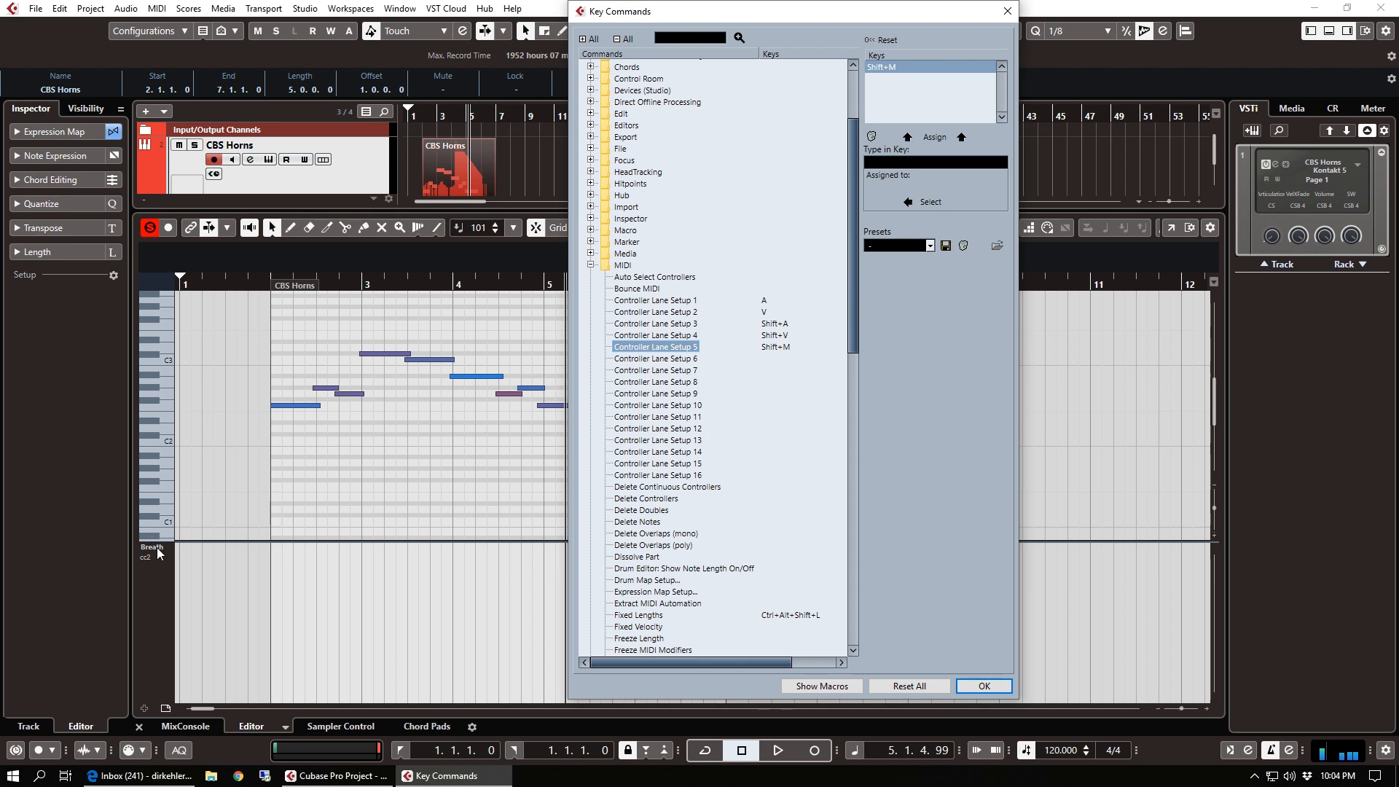
pyautogui.click(1007, 10)
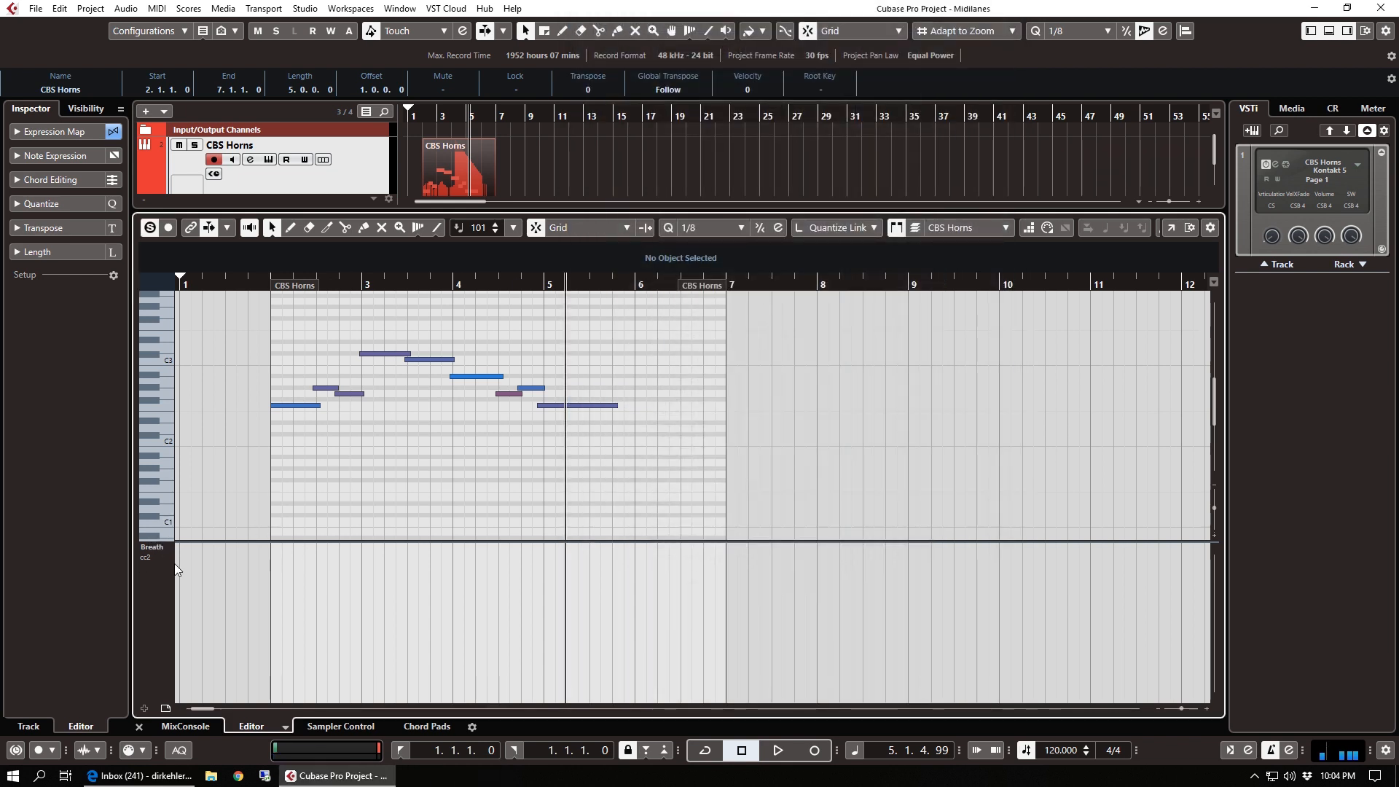
# Recall the Velocity, Breath and Modulation lane presets in turn, ending on the combined Modulation and Expression layout.
pyautogui.hotkey('ctrl', '1')
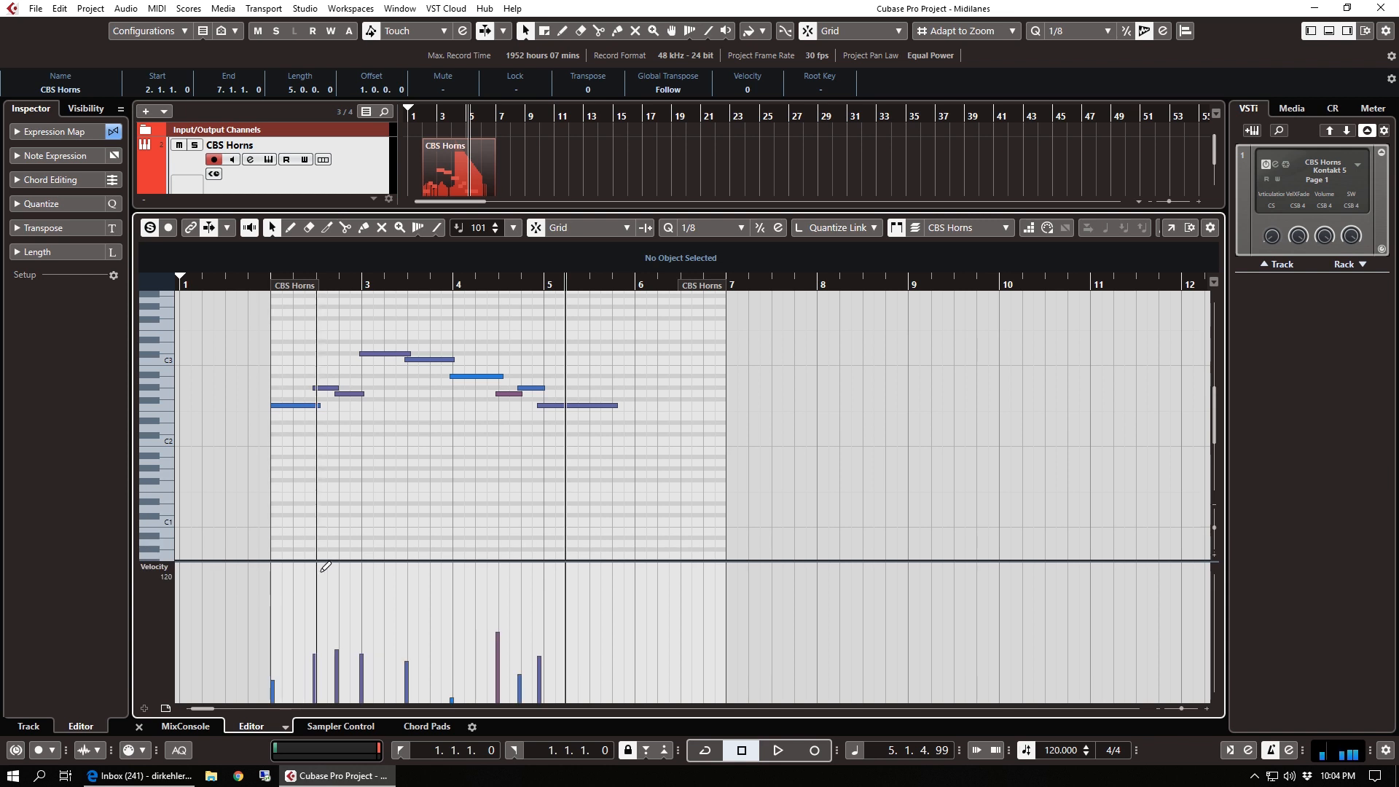
pyautogui.hotkey('ctrl', '2')
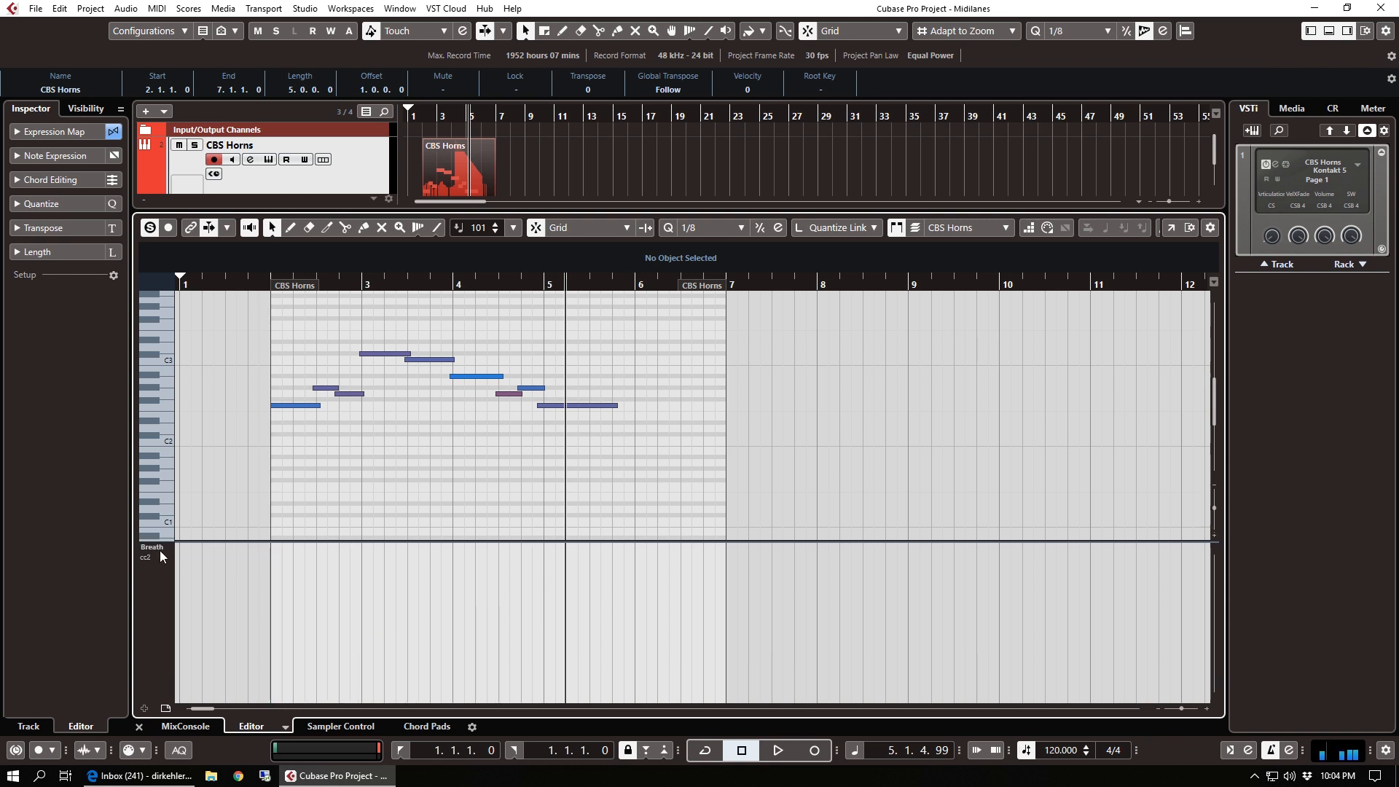
pyautogui.hotkey('ctrl', '3')
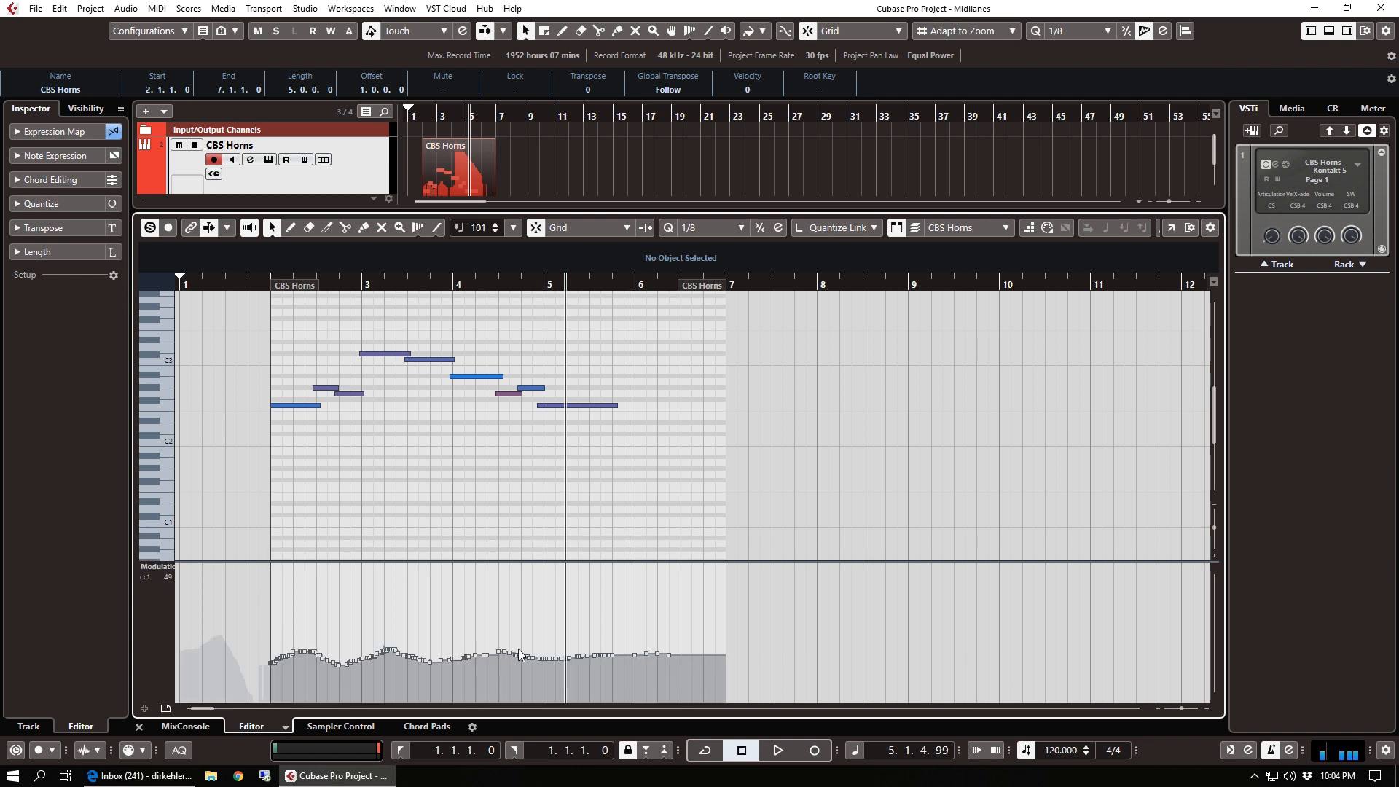
pyautogui.hotkey('ctrl', '4')
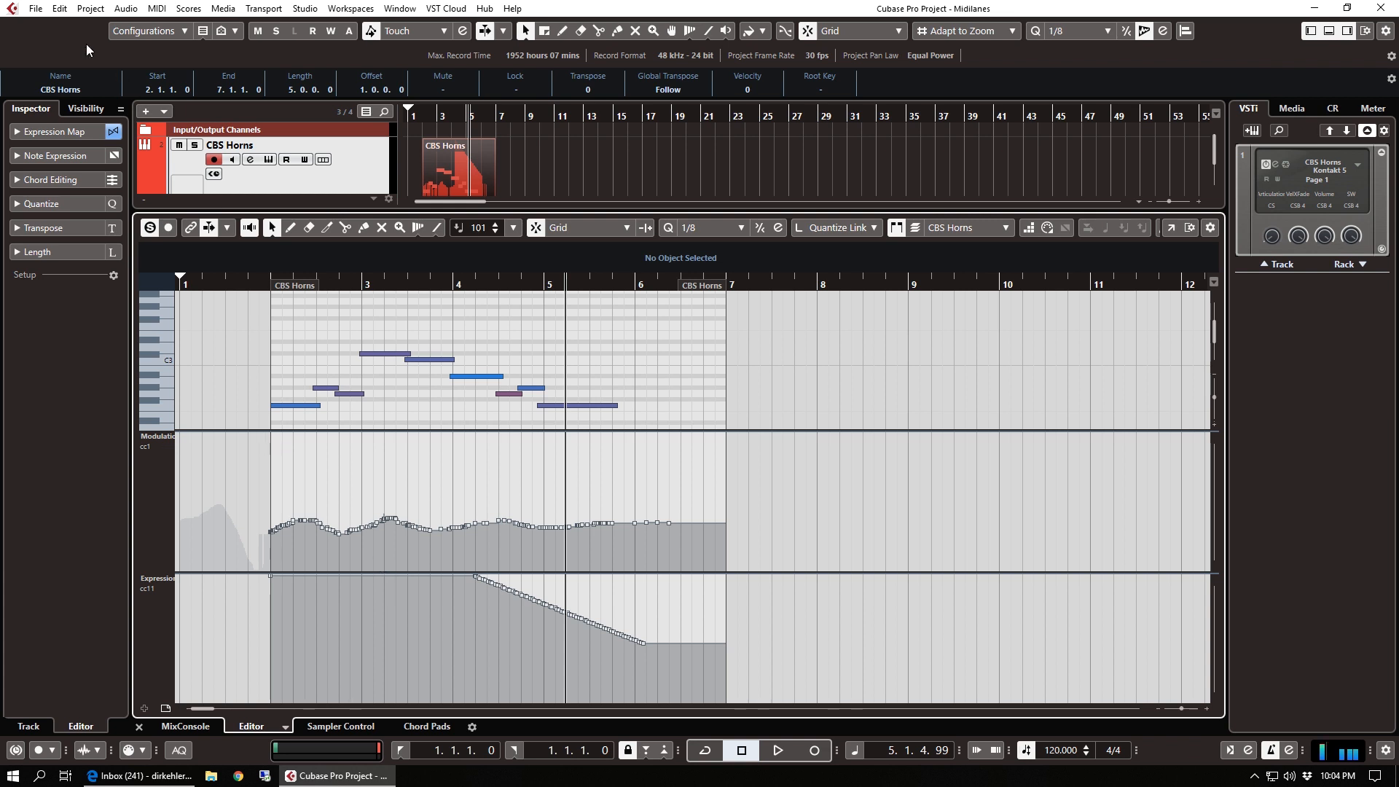
# Review the key command for Controller Lane Setup 4 in the Key Commands window and close it again.
pyautogui.click(60, 8)
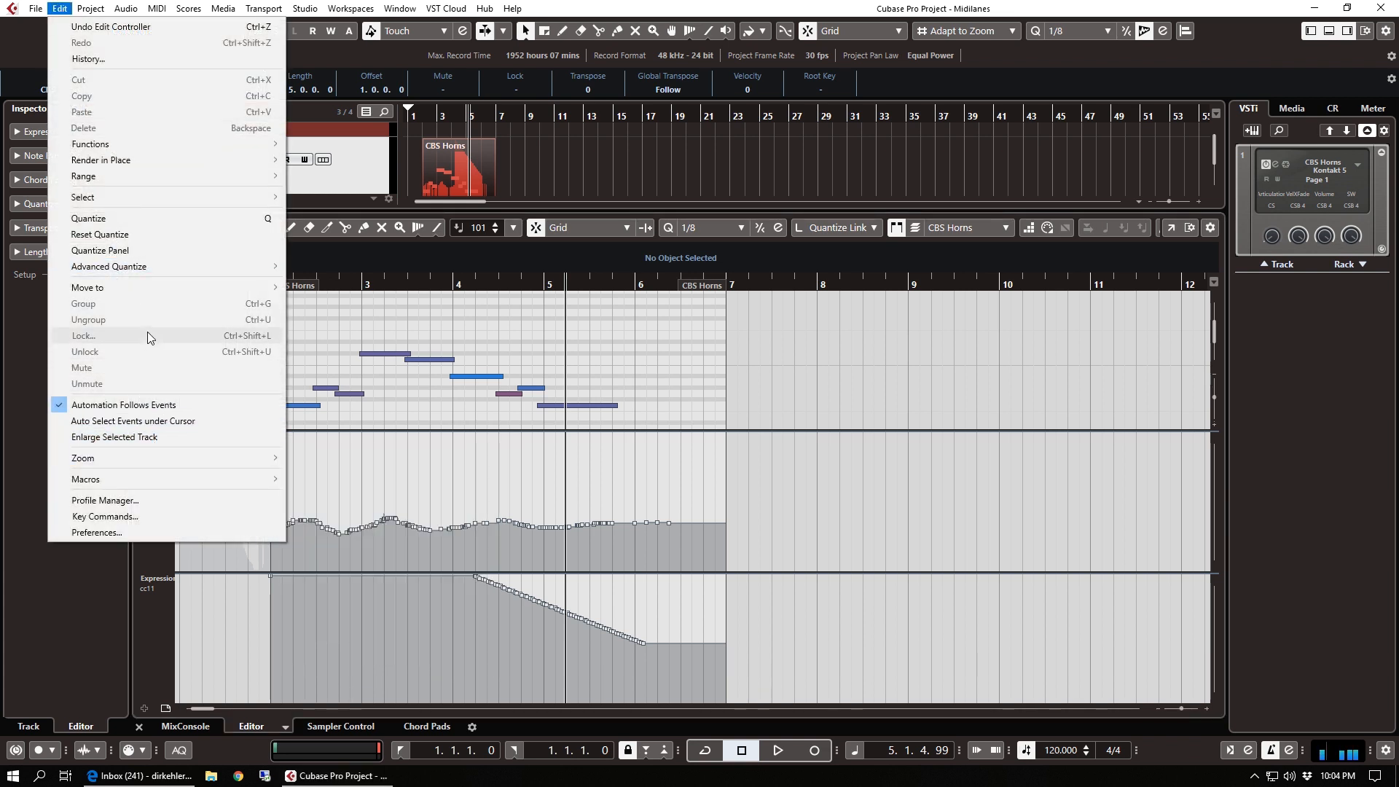
pyautogui.click(145, 516)
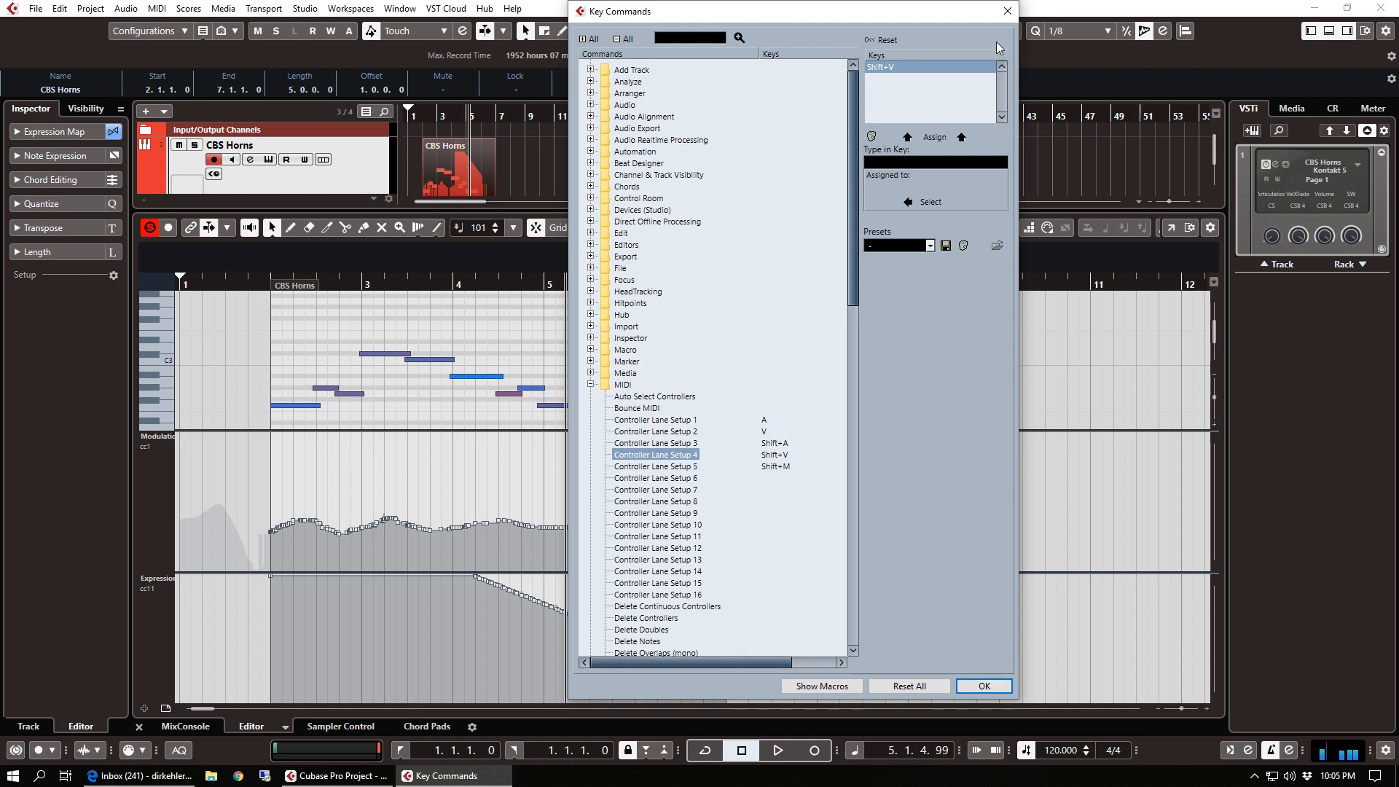
pyautogui.click(1008, 11)
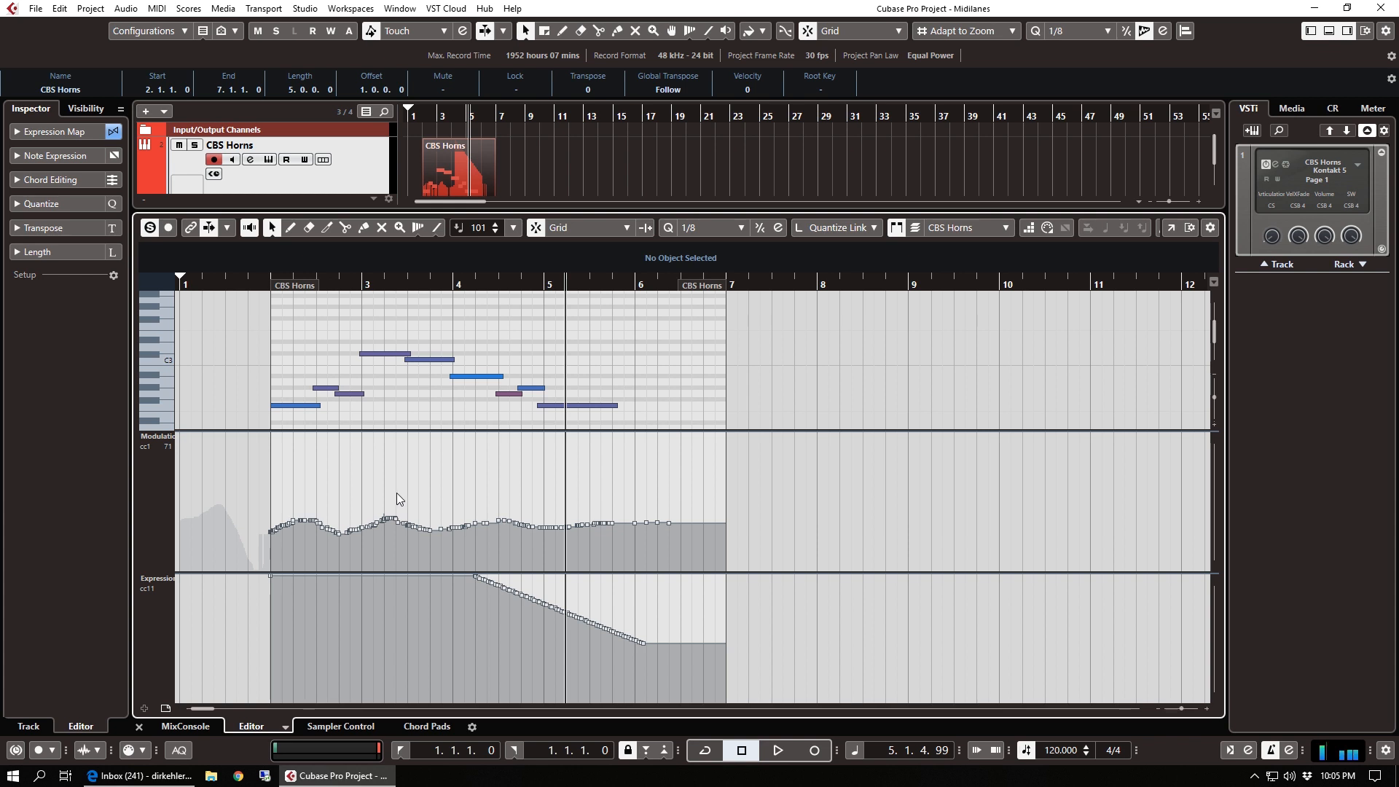
# Switch from the articulation lane to the combined Modulation and Expression lanes, and finish on the single Velocity lane.
pyautogui.hotkey('ctrl', '2')
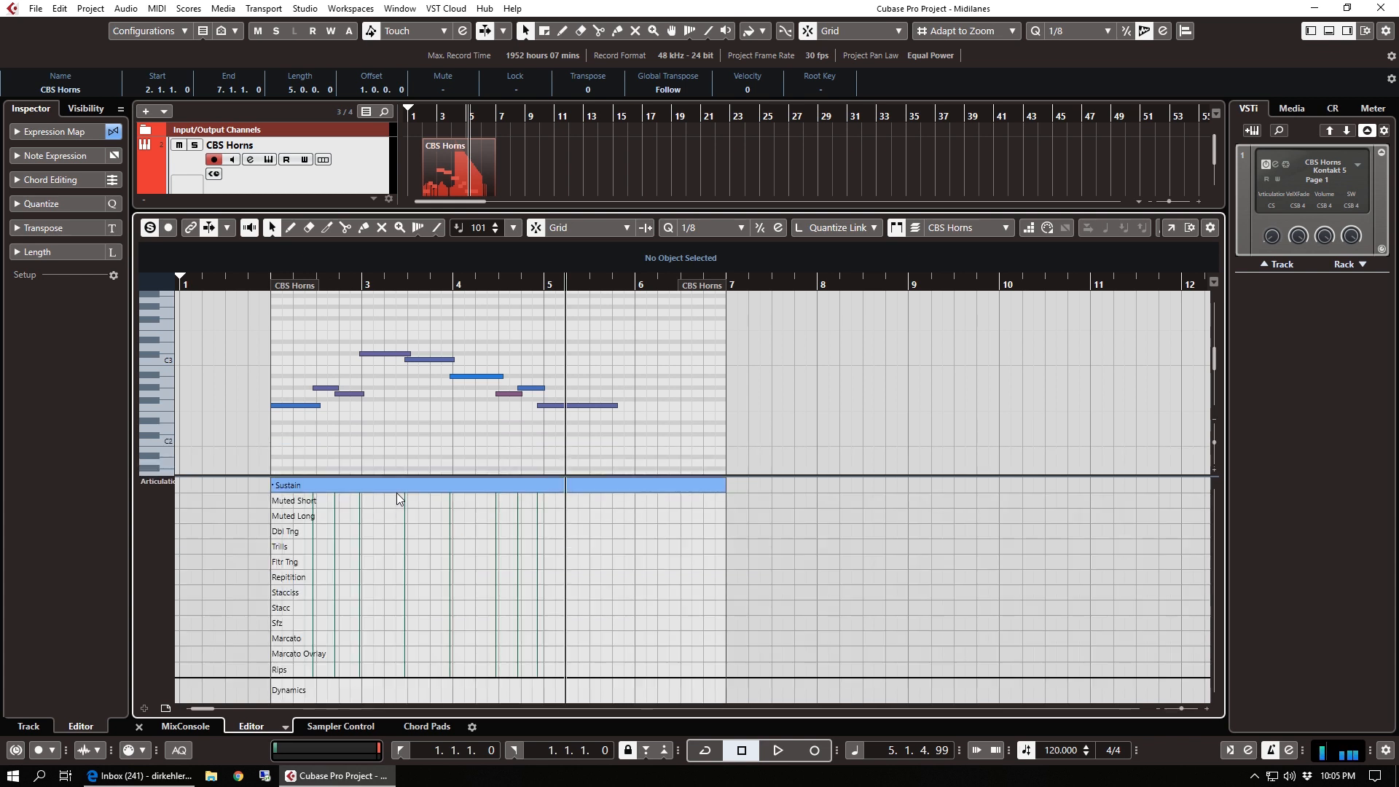
pyautogui.hotkey('ctrl', '1')
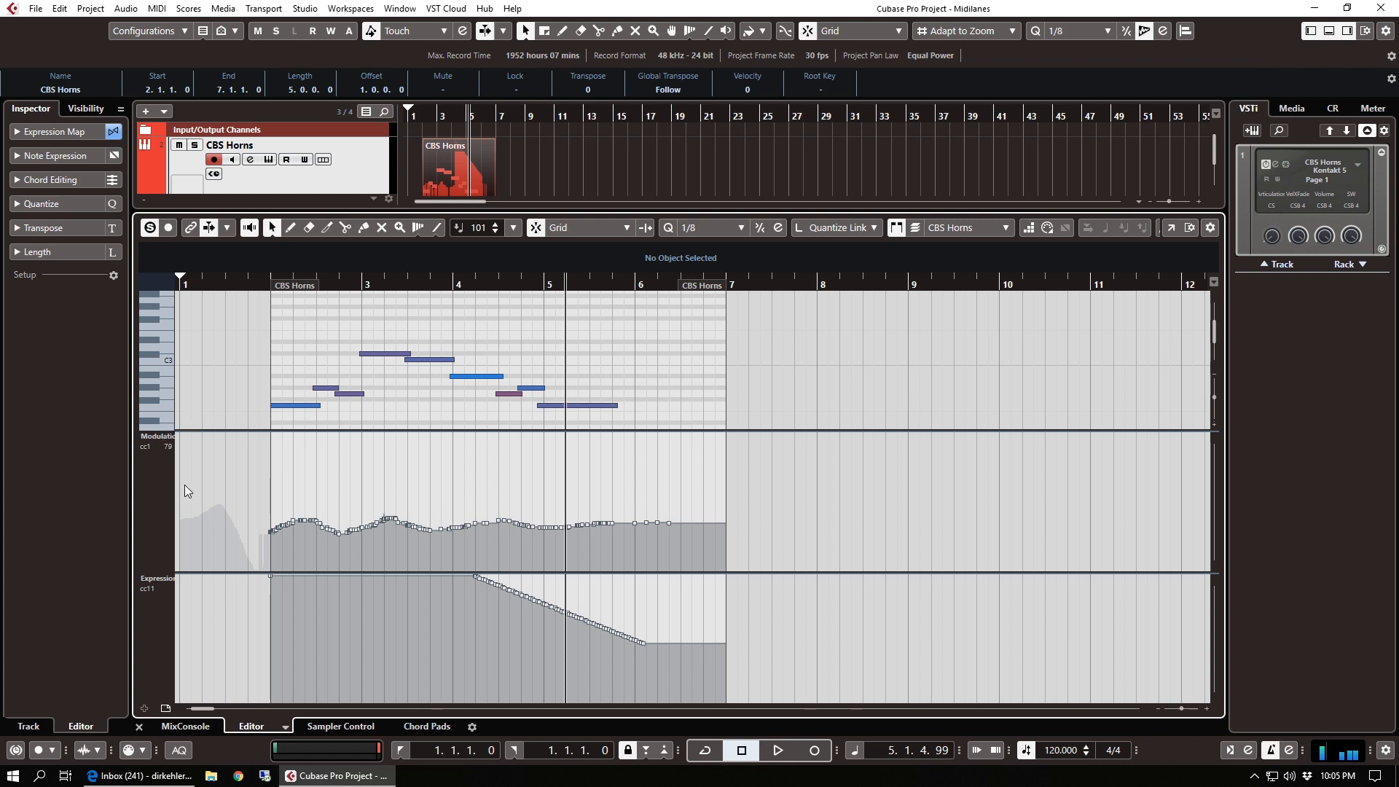
pyautogui.hotkey('ctrl', '2')
pyautogui.hotkey('ctrl', '3')
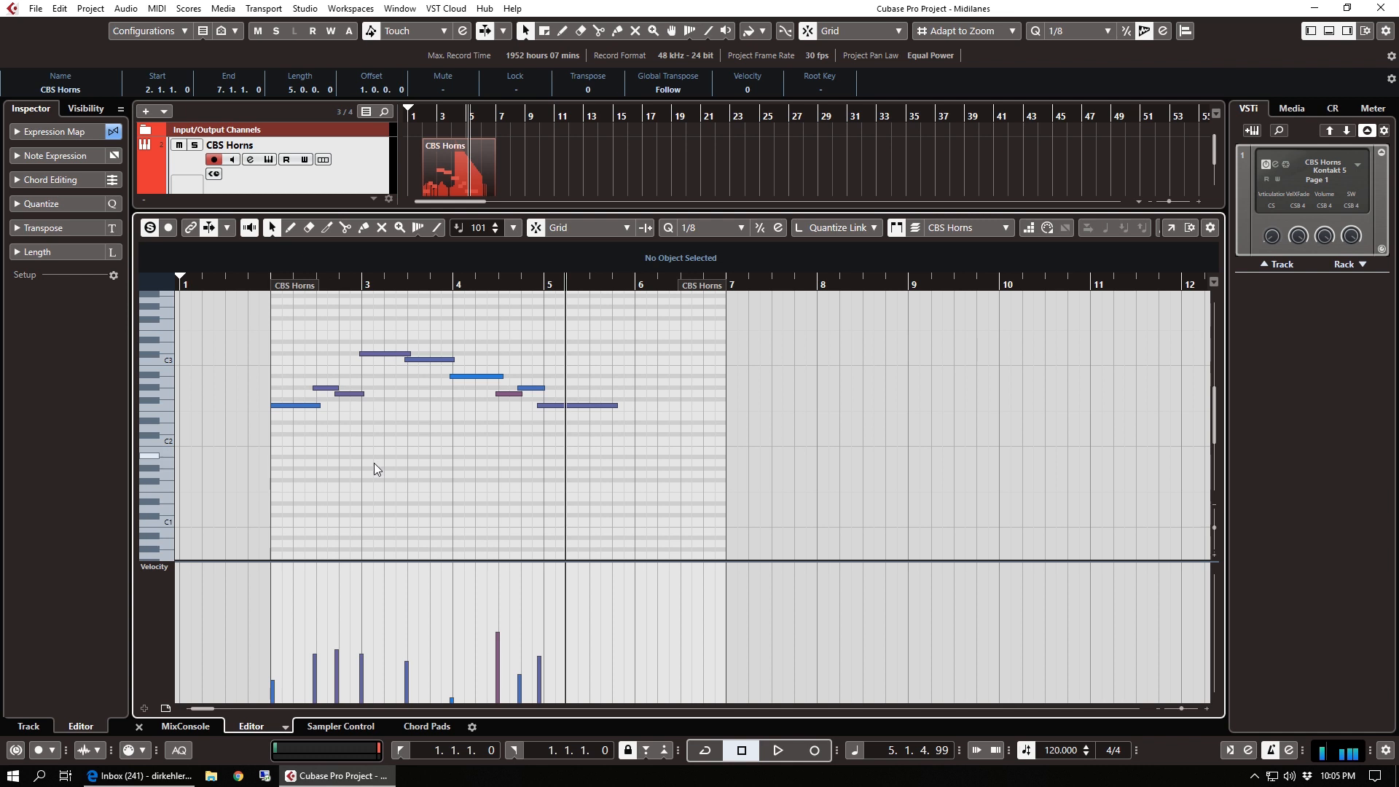